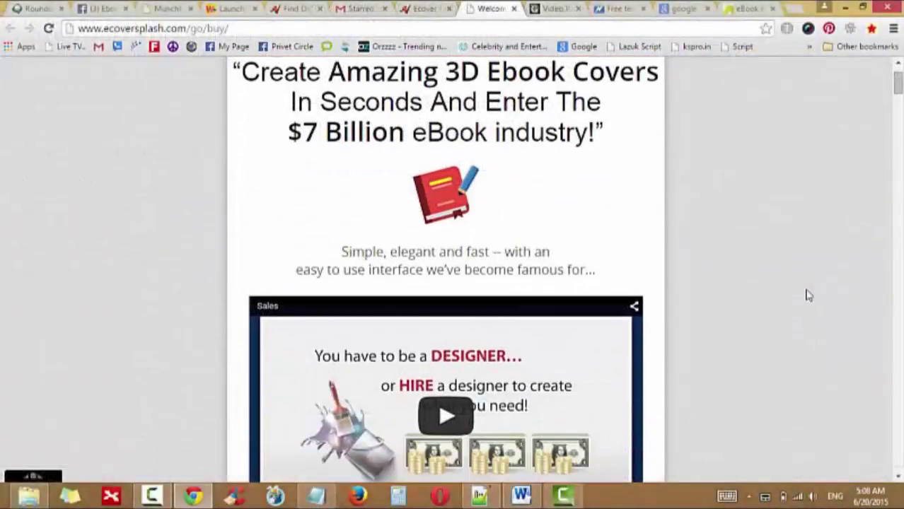
Scroll the ecoversplash.com buy page down to the training video under 'Click Play To Discover'.
scroll(808, 295, down, 1)
scroll(808, 296, down, 1)
scroll(808, 296, down, 1)
scroll(808, 295, down, 1)
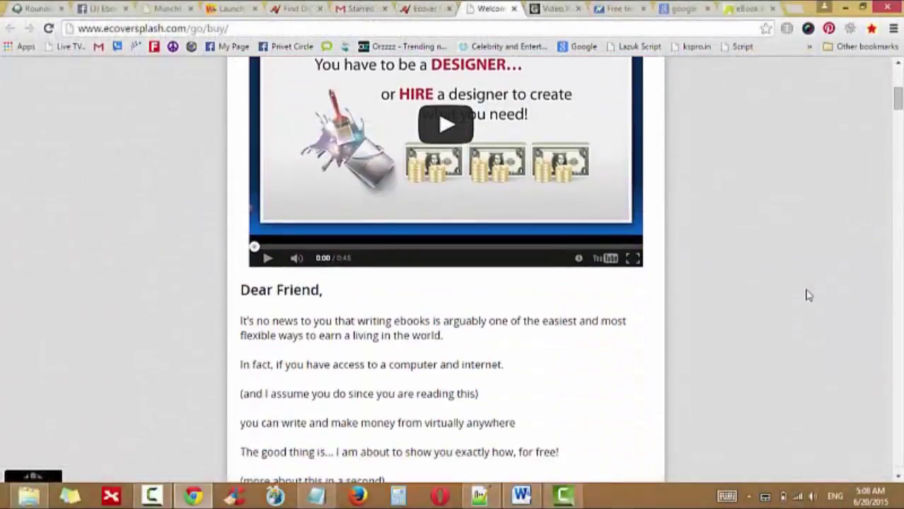
scroll(809, 296, down, 1)
scroll(808, 295, down, 3)
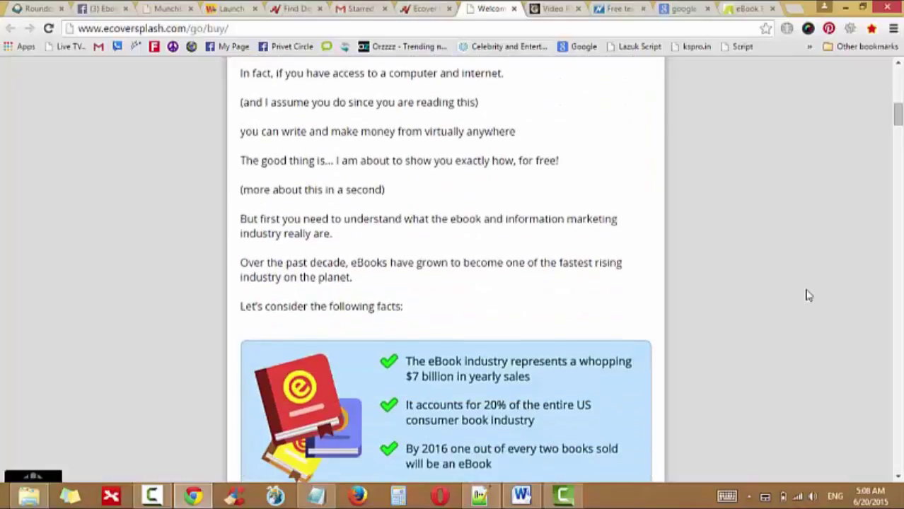
scroll(808, 296, down, 2)
scroll(808, 296, down, 3)
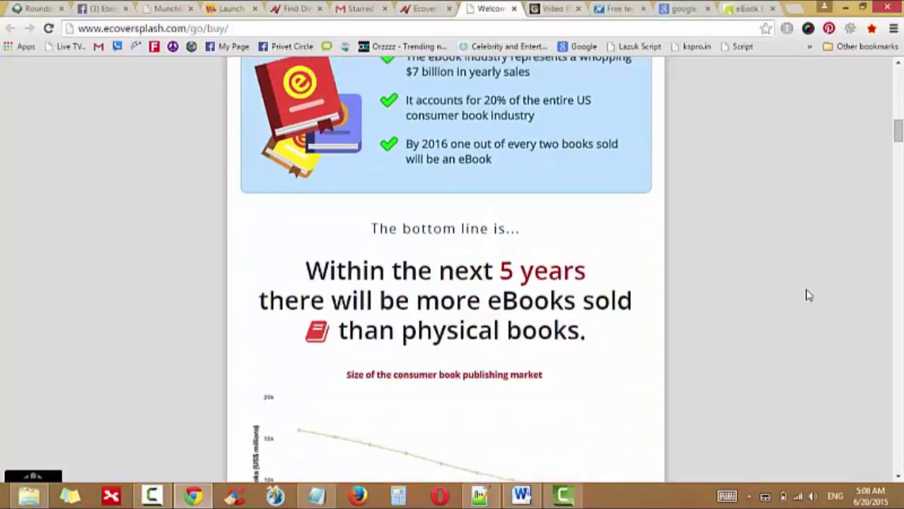
scroll(808, 296, down, 1)
scroll(808, 296, down, 1)
scroll(809, 296, down, 2)
scroll(809, 297, down, 1)
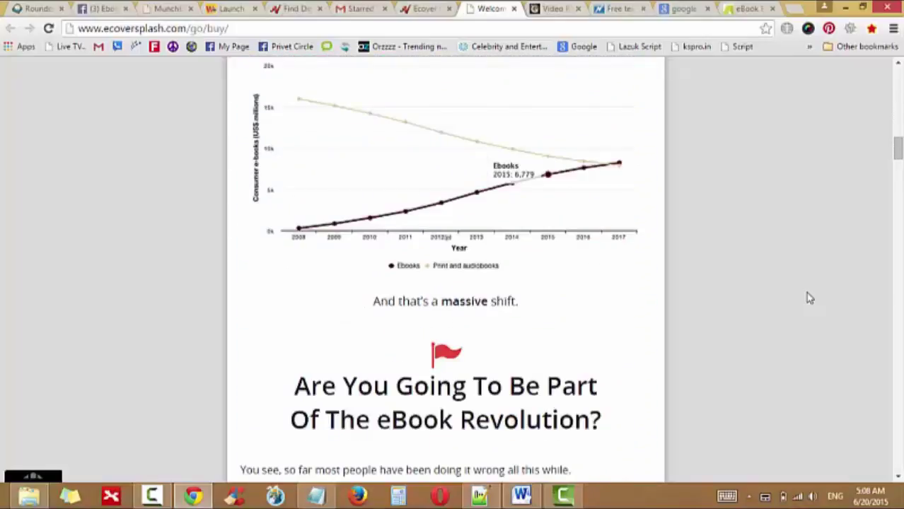
scroll(808, 297, down, 3)
scroll(809, 298, down, 1)
scroll(809, 298, down, 1)
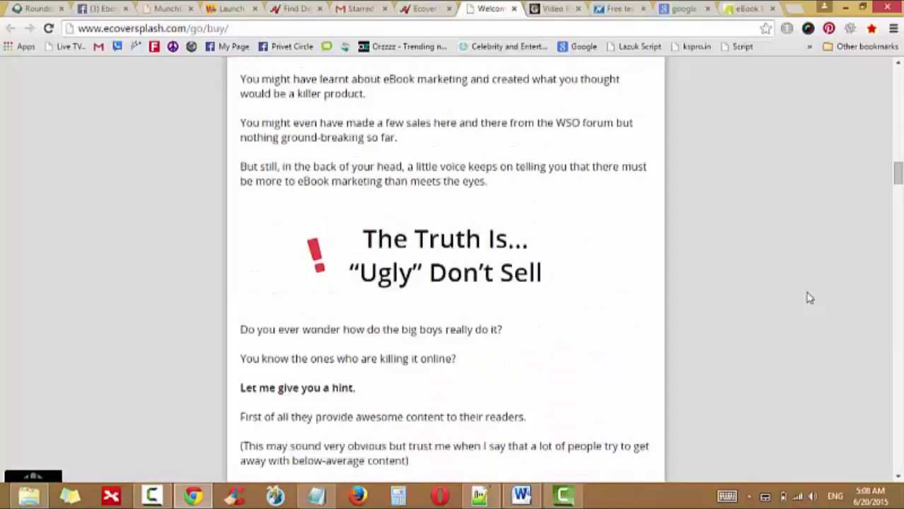
scroll(809, 298, down, 3)
scroll(809, 297, down, 3)
scroll(808, 297, down, 2)
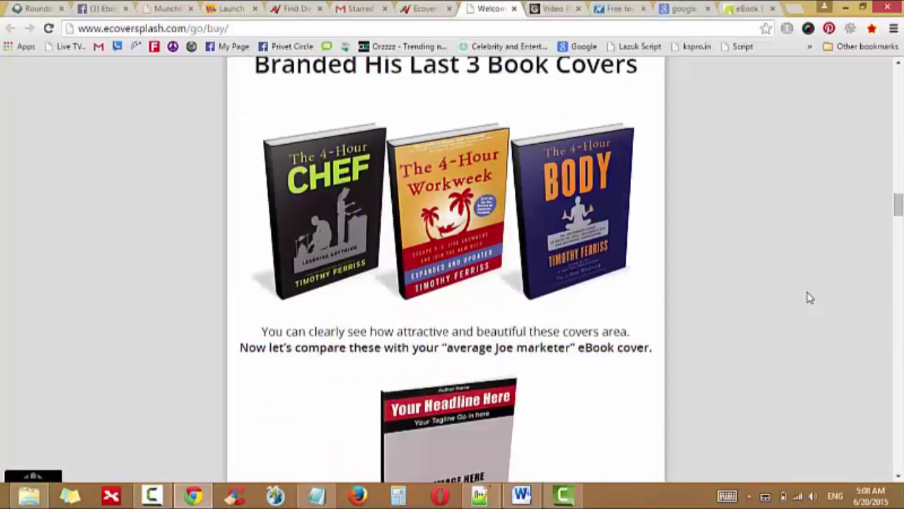
scroll(809, 298, down, 4)
scroll(808, 298, down, 1)
scroll(809, 298, down, 3)
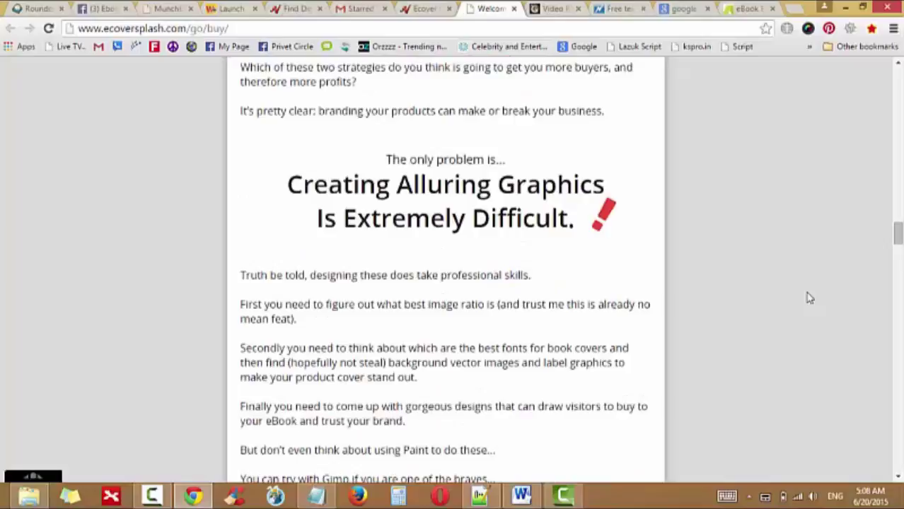
scroll(809, 298, down, 2)
scroll(809, 297, down, 2)
scroll(809, 298, down, 2)
scroll(809, 297, down, 3)
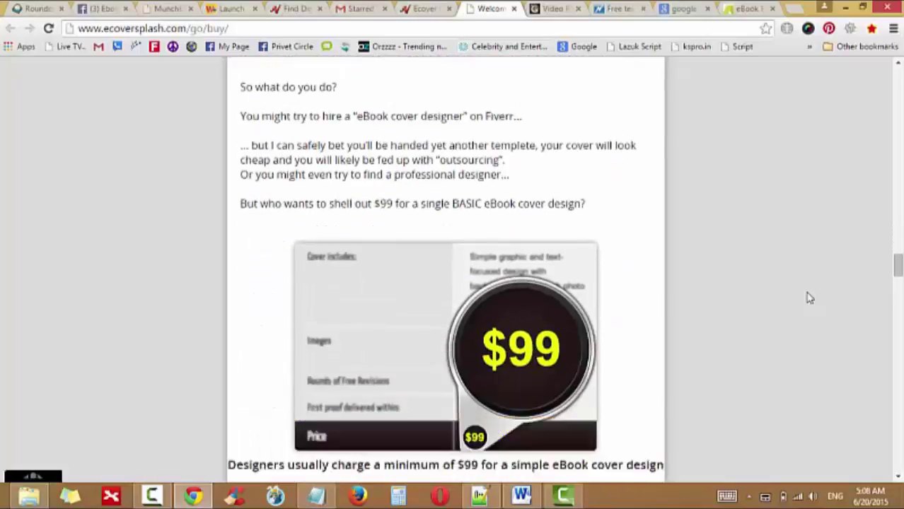
scroll(809, 297, down, 2)
scroll(809, 298, down, 3)
scroll(809, 298, down, 3)
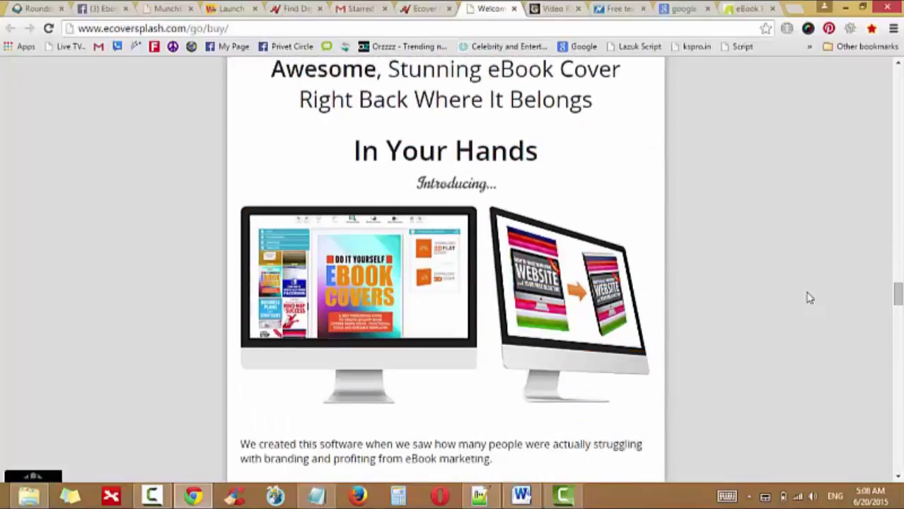
scroll(809, 298, down, 2)
scroll(809, 298, down, 1)
scroll(809, 298, down, 3)
scroll(809, 297, down, 1)
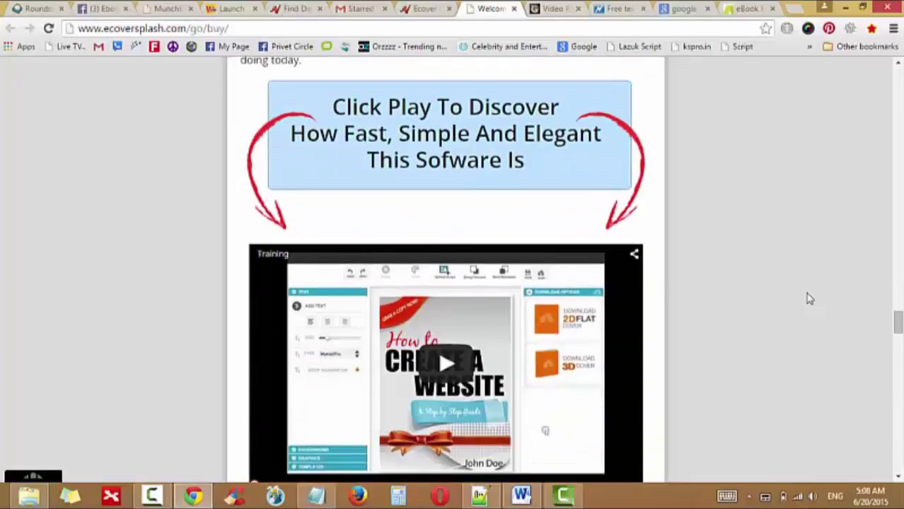
scroll(809, 298, down, 2)
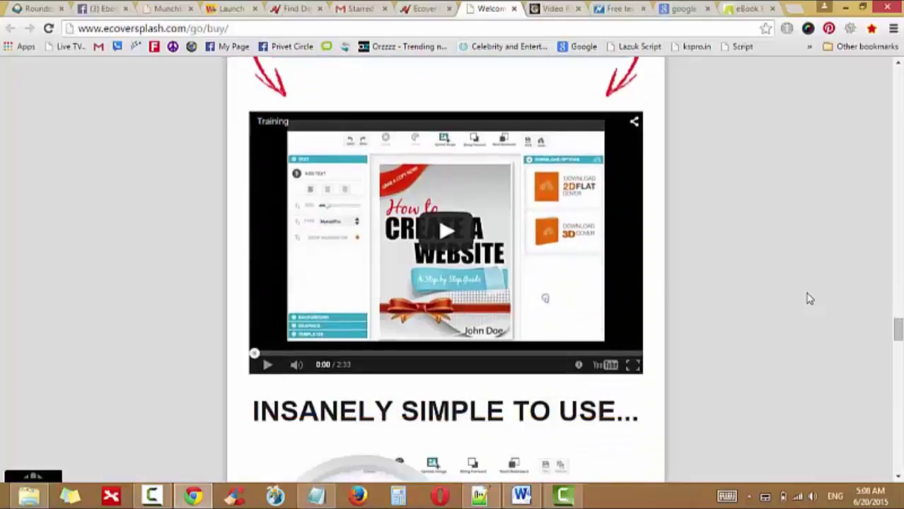
Start the training video and mute its sound.
click(442, 239)
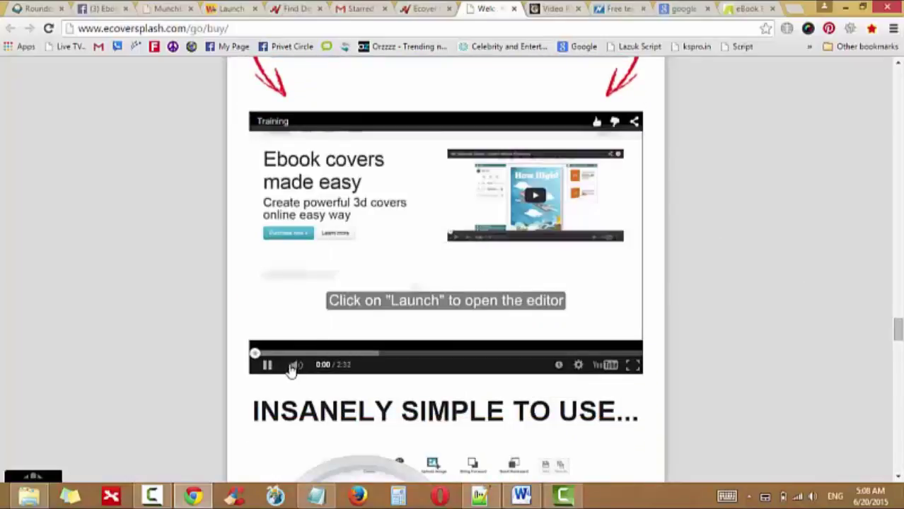
click(297, 366)
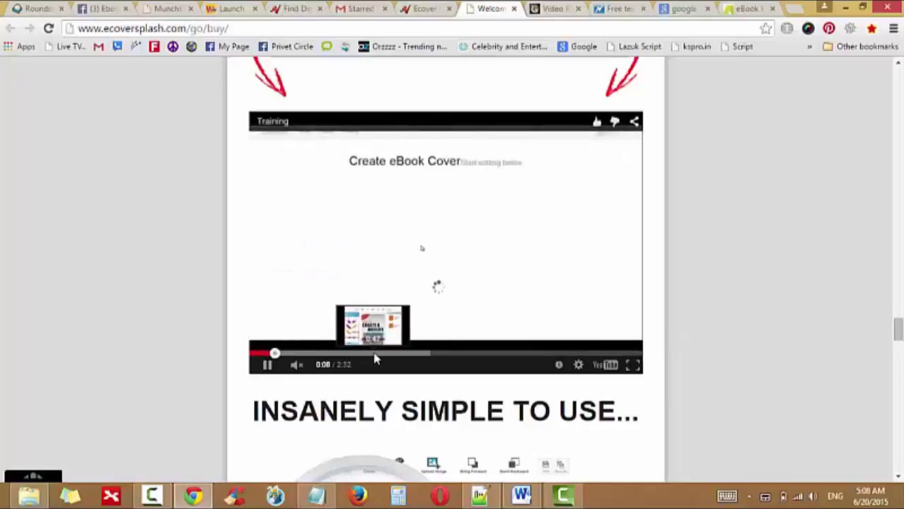
Pause the training video and scroll down to the Add to Cart offer.
click(267, 364)
scroll(763, 336, down, 4)
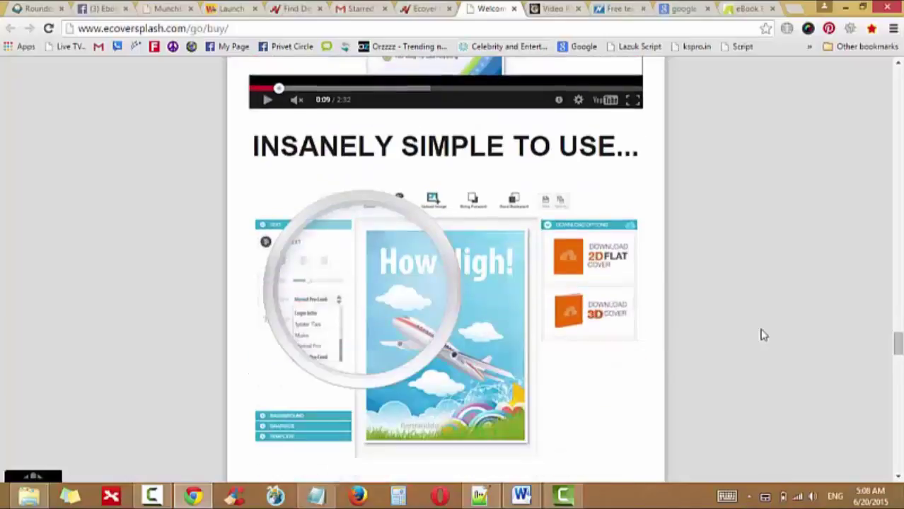
scroll(763, 337, down, 2)
scroll(762, 337, down, 2)
scroll(762, 337, down, 3)
scroll(762, 337, down, 4)
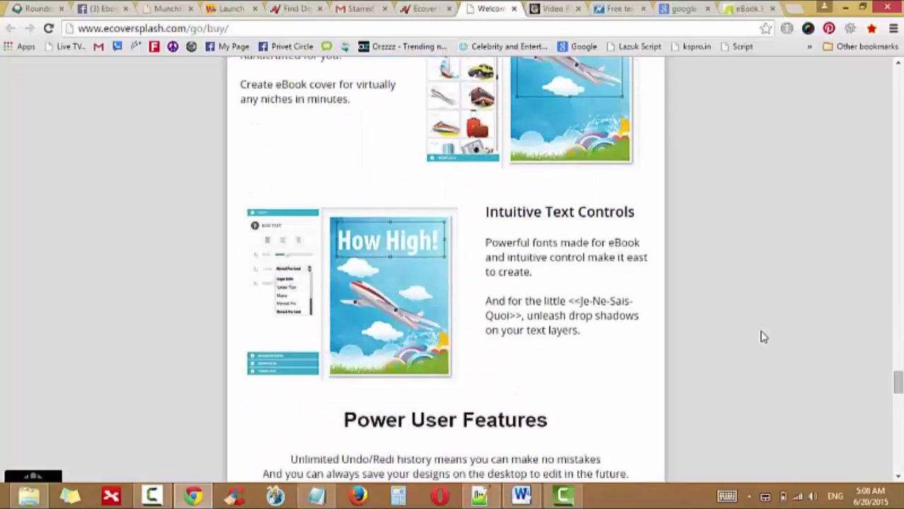
scroll(762, 337, down, 4)
scroll(763, 336, down, 4)
scroll(763, 336, down, 2)
scroll(762, 336, down, 3)
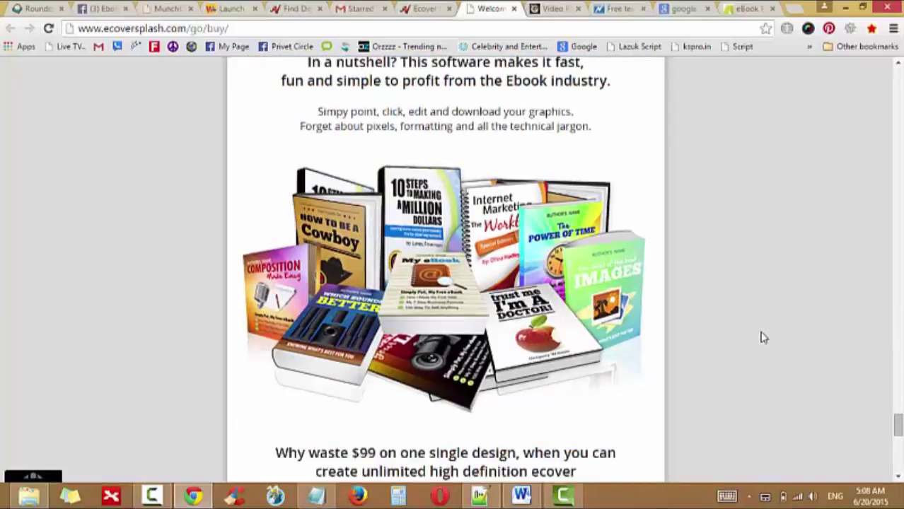
scroll(762, 337, down, 3)
scroll(763, 336, down, 1)
scroll(763, 337, down, 4)
scroll(762, 338, down, 2)
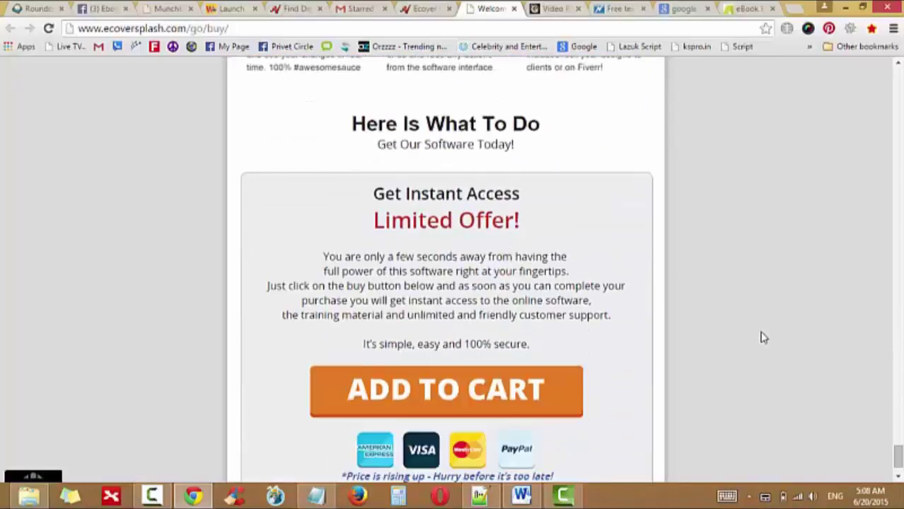
scroll(763, 337, down, 2)
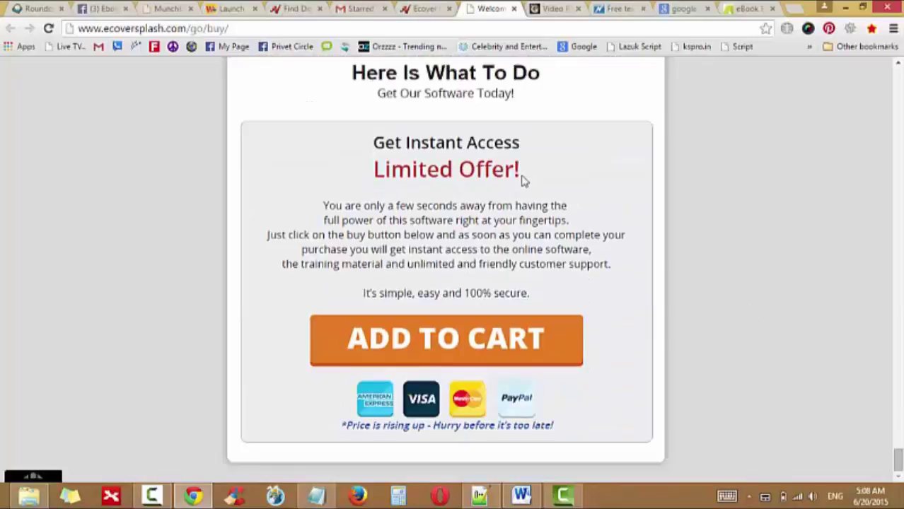
Highlight and deselect the 'Limited Offer!' and 'Price is rising' lines, then scroll back up.
drag(521, 176, 376, 172)
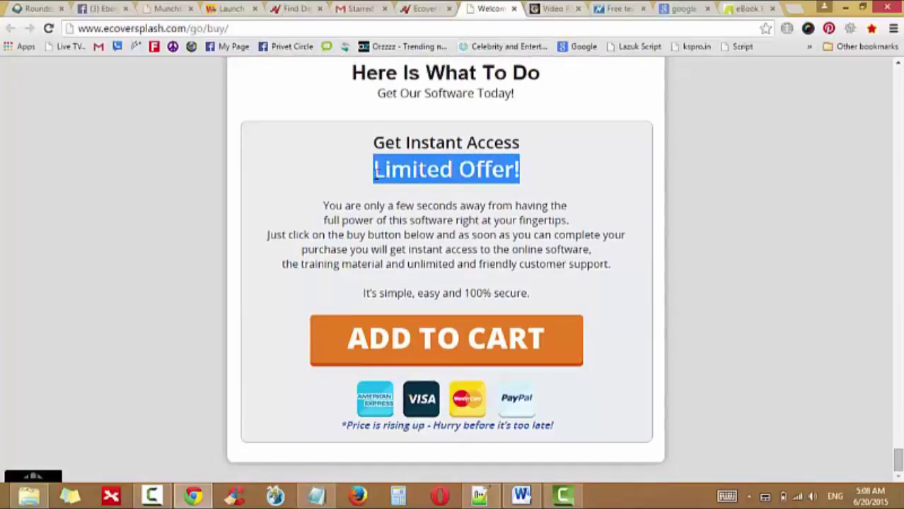
click(705, 259)
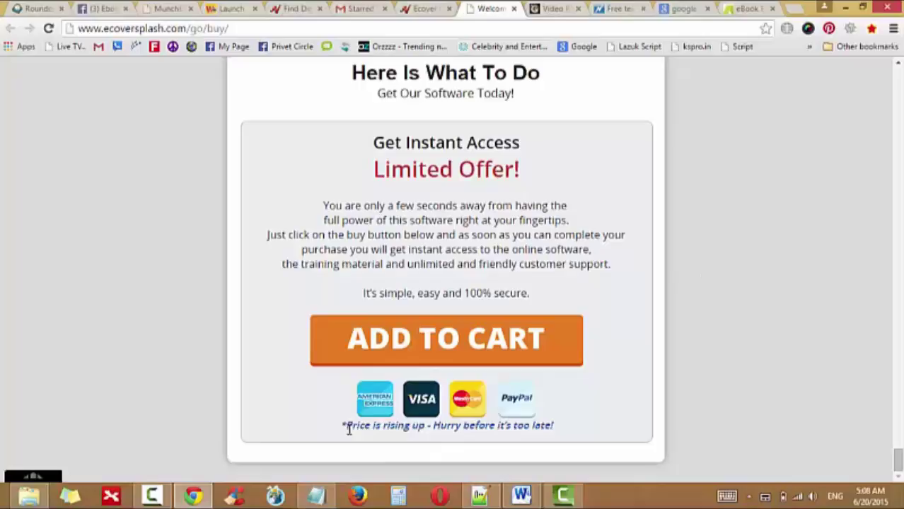
drag(345, 426, 556, 427)
click(750, 419)
scroll(775, 364, up, 5)
drag(898, 446, 898, 433)
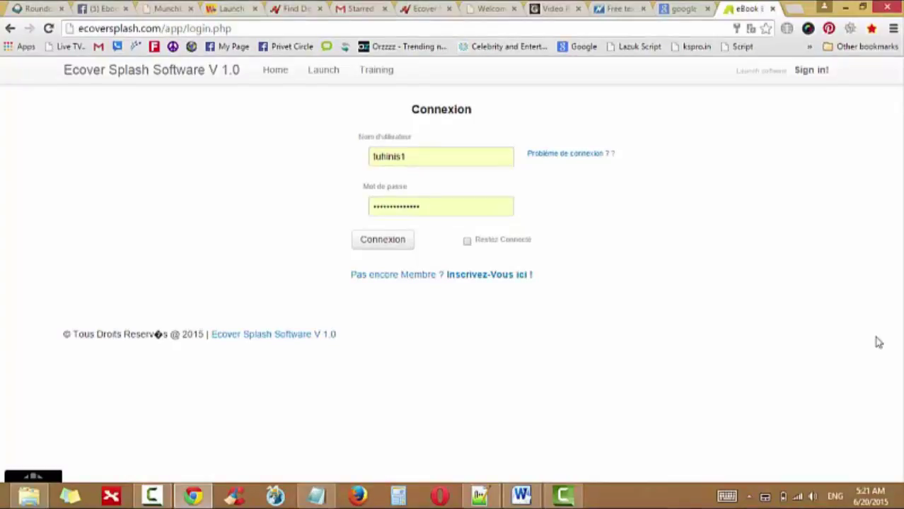
Log in with Connexion and go to the Training page.
click(391, 246)
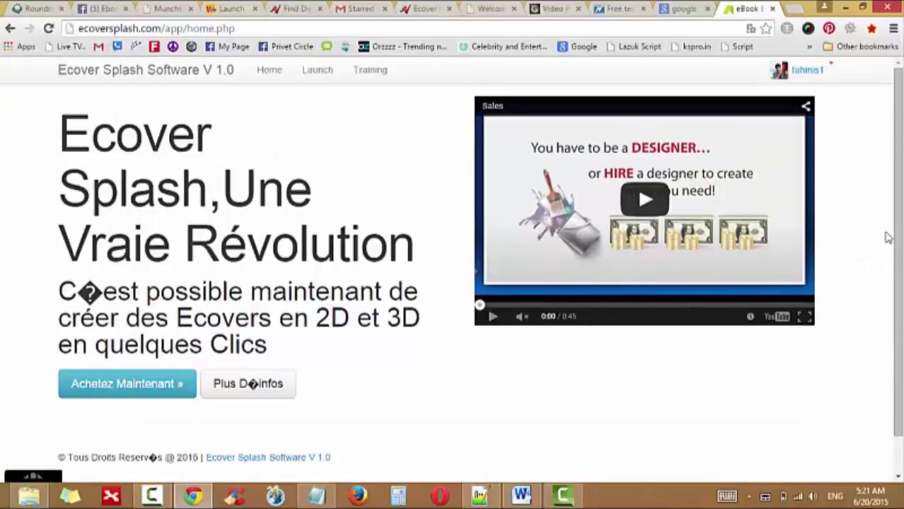
click(370, 71)
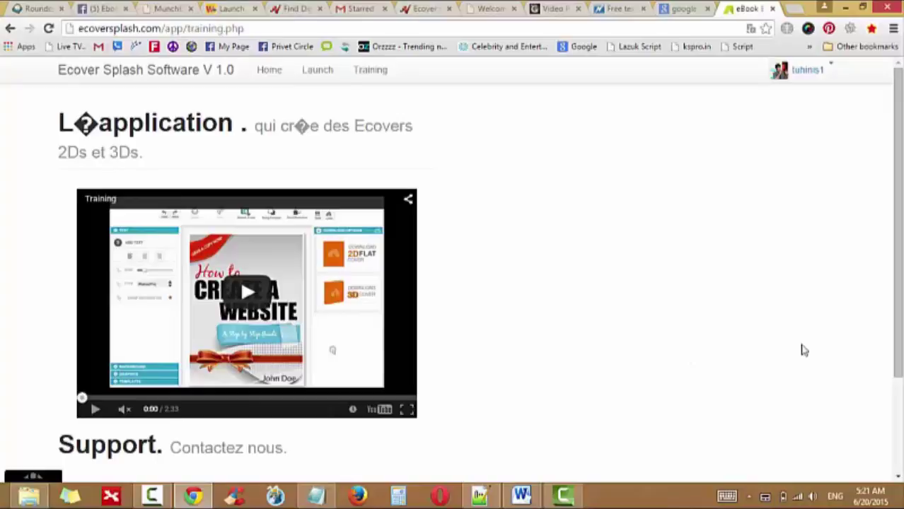
click(317, 71)
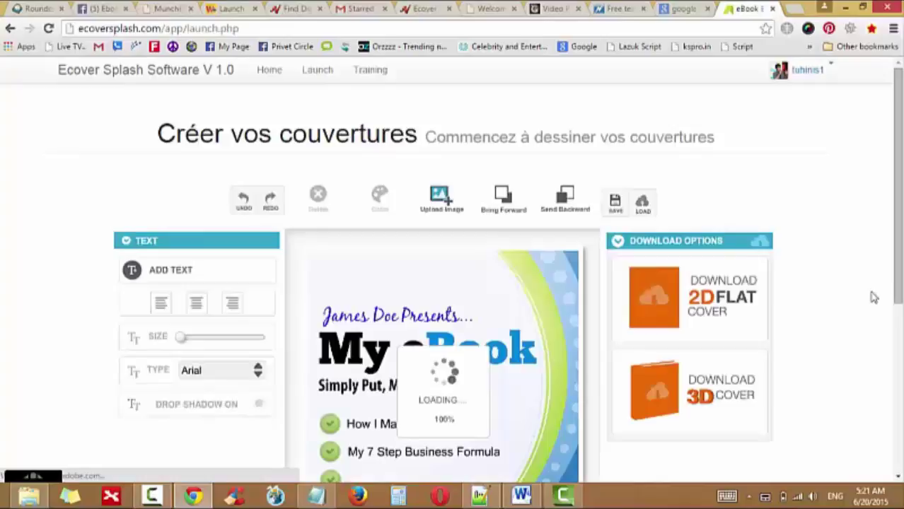
scroll(871, 297, down, 1)
scroll(871, 298, down, 1)
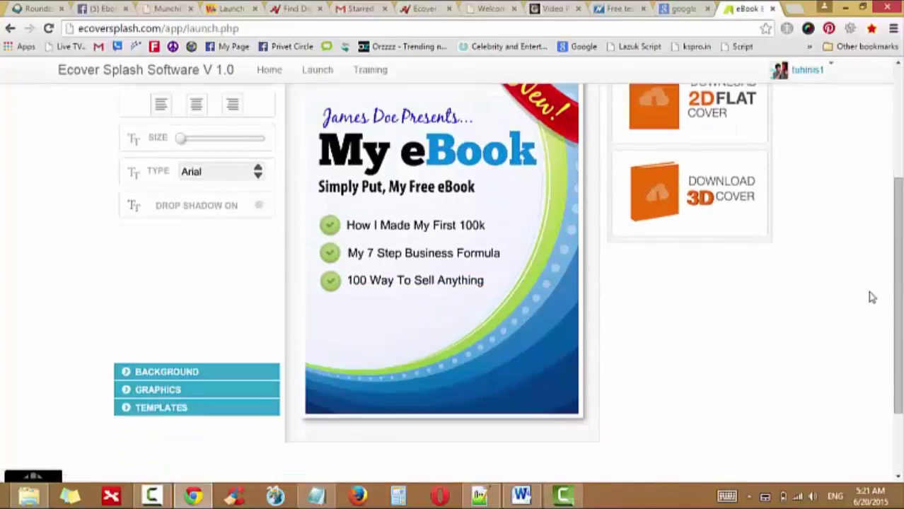
scroll(870, 297, up, 2)
scroll(725, 328, down, 3)
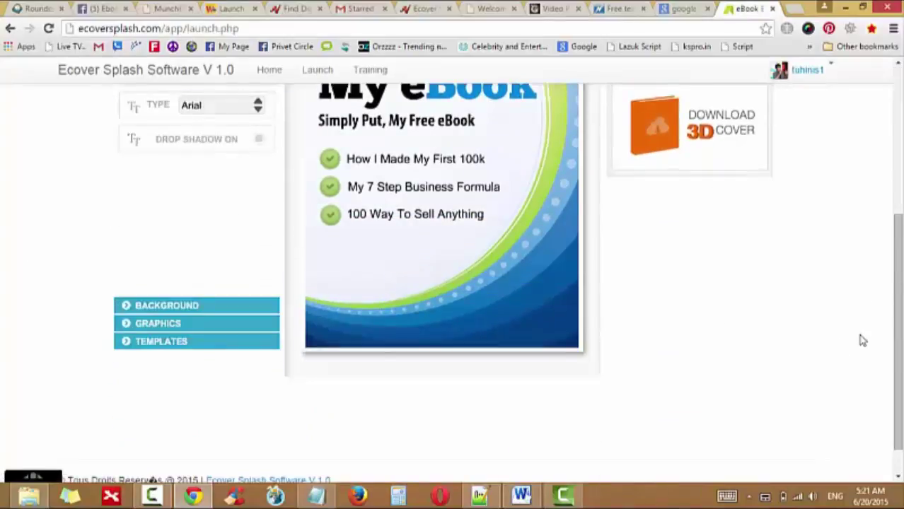
scroll(862, 340, up, 3)
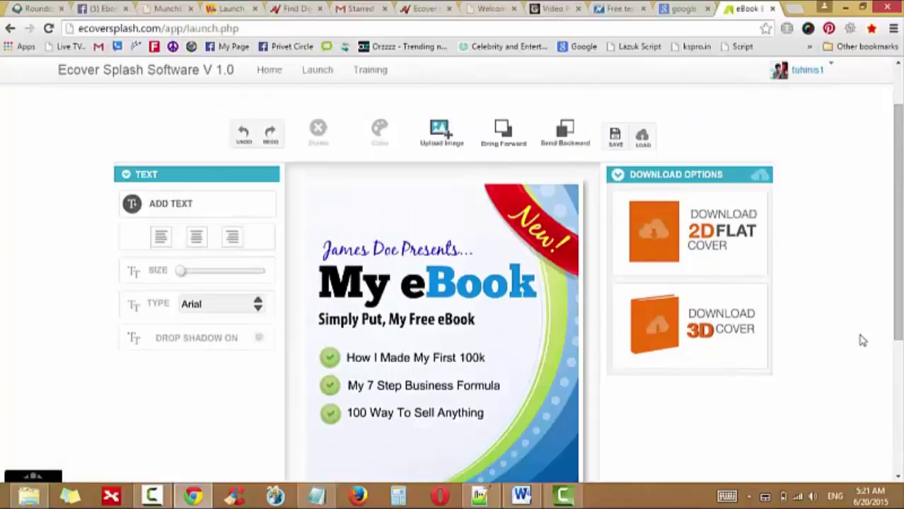
scroll(861, 340, down, 2)
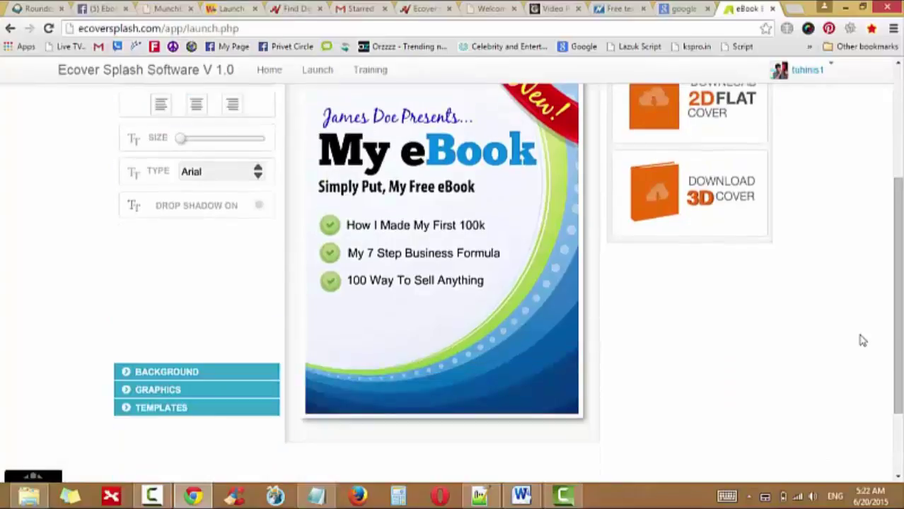
scroll(861, 340, up, 1)
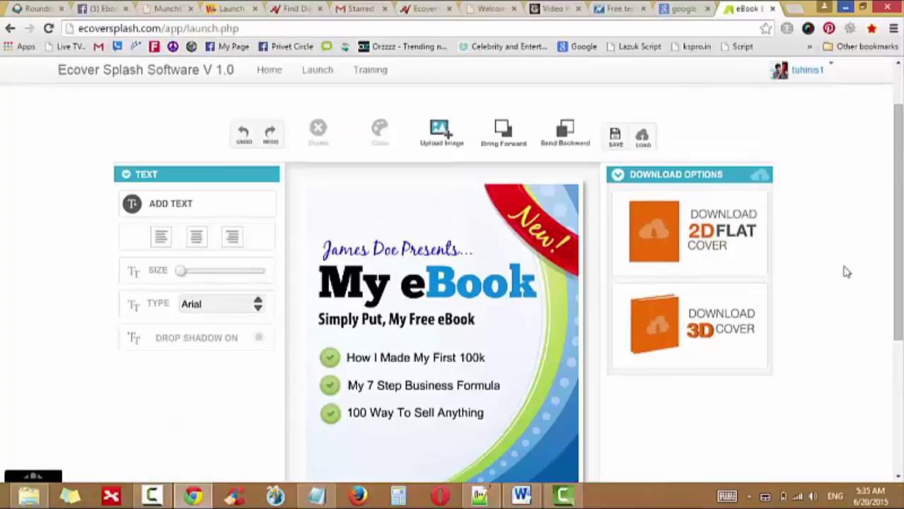
scroll(846, 272, down, 1)
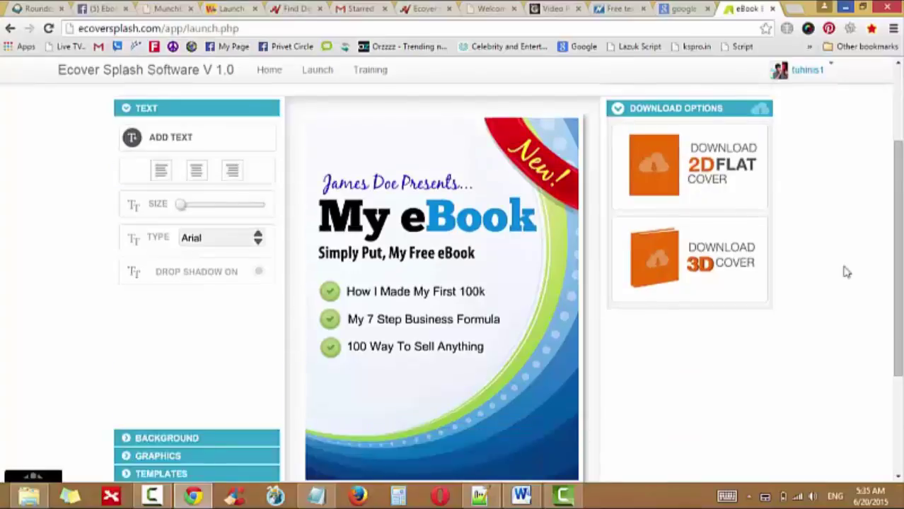
scroll(845, 269, down, 1)
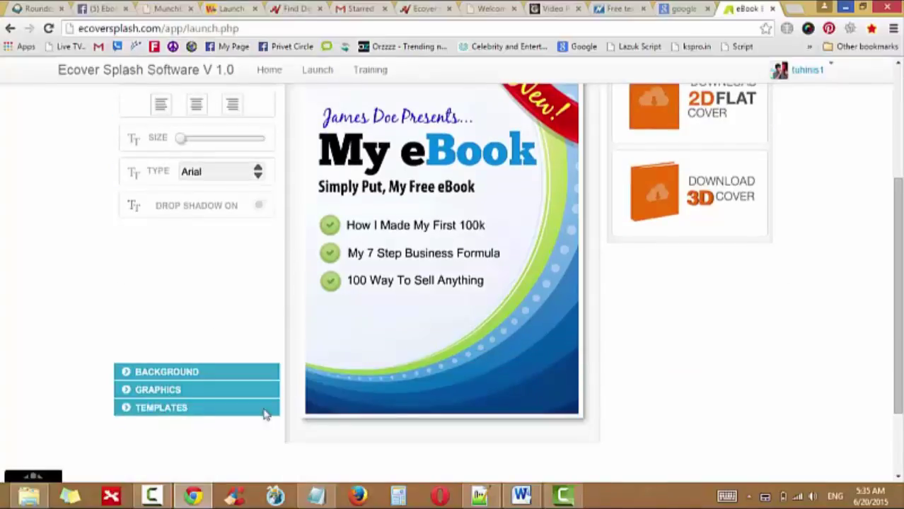
Expand the Templates panel and scroll through the ready-made cover templates.
click(160, 405)
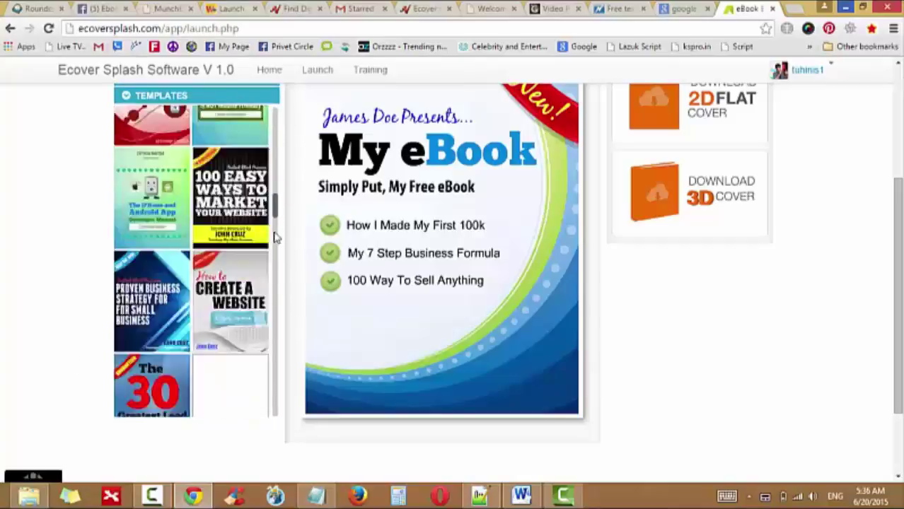
drag(276, 123, 273, 290)
scroll(33, 303, up, 3)
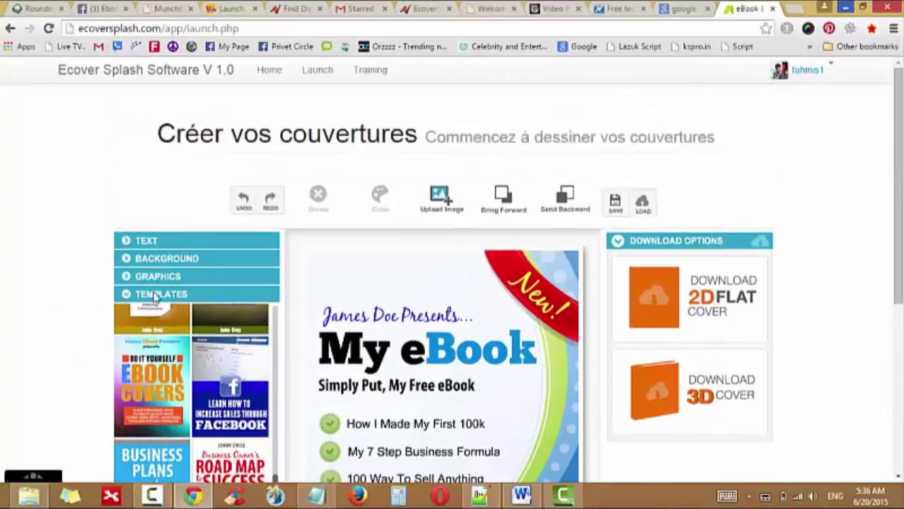
Expand Graphics and browse several categories, ending on the blue Label ribbon graphics.
click(152, 281)
scroll(57, 282, down, 2)
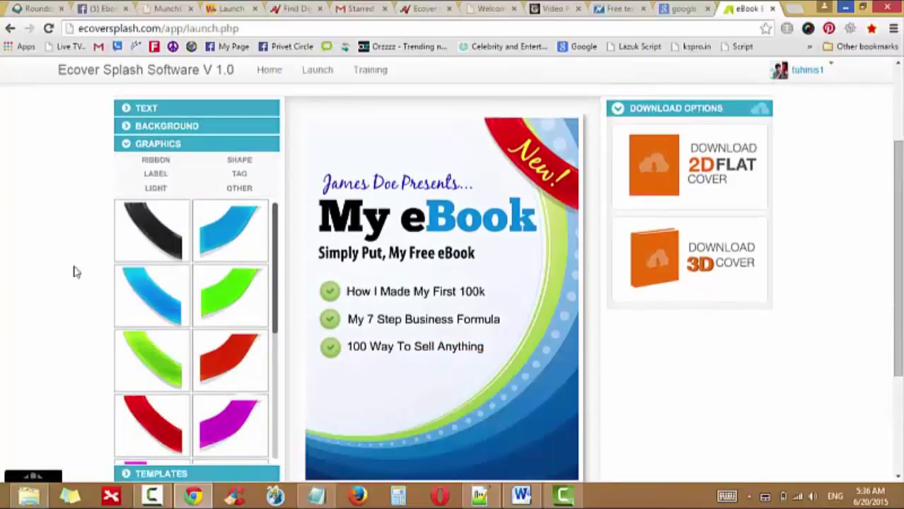
click(239, 174)
click(238, 188)
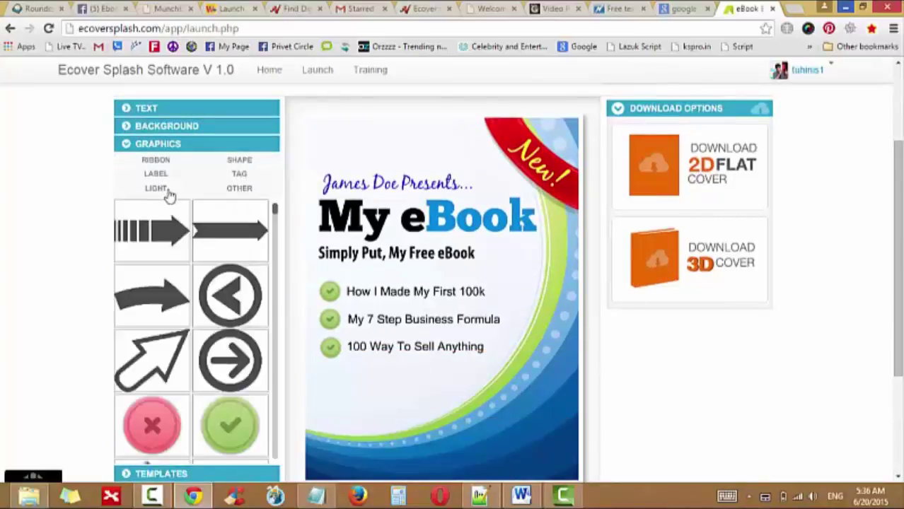
click(157, 188)
click(169, 176)
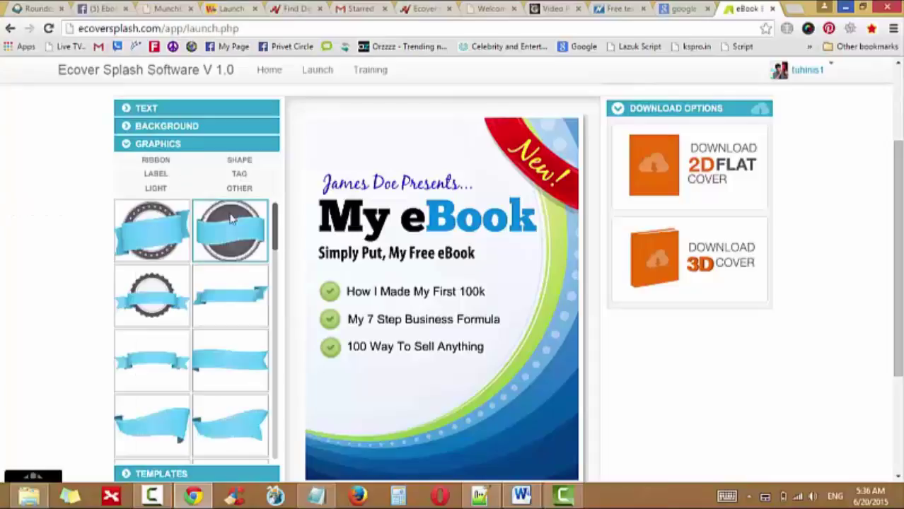
scroll(217, 300, down, 3)
scroll(217, 303, up, 3)
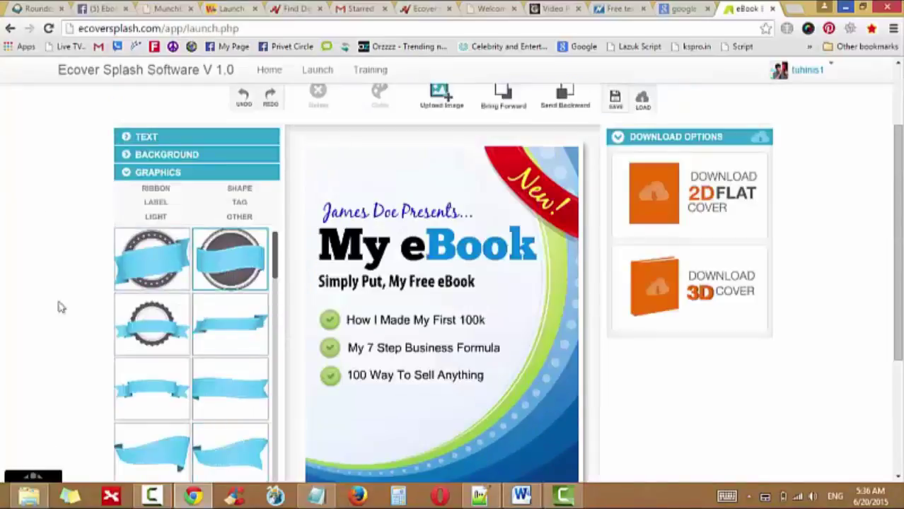
Expand Background and scroll through the gradient and wave background thumbnails.
click(129, 160)
scroll(250, 290, down, 1)
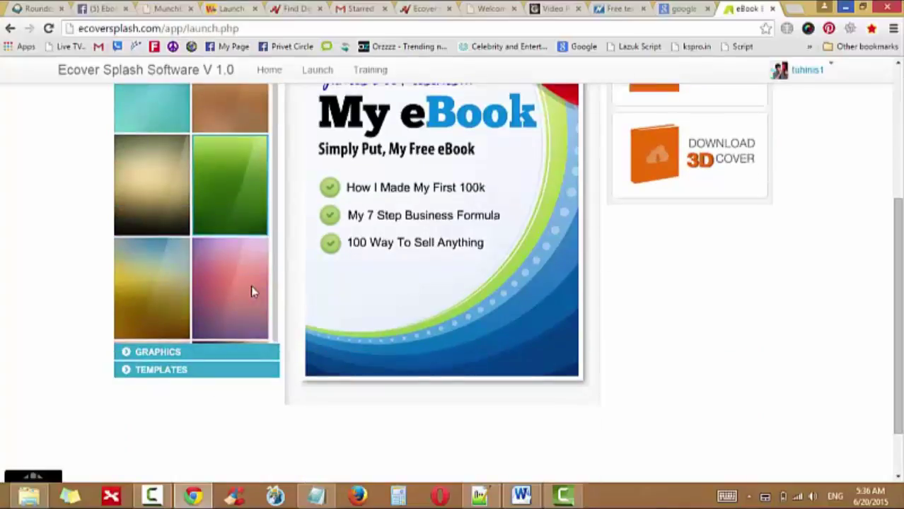
drag(275, 111, 287, 196)
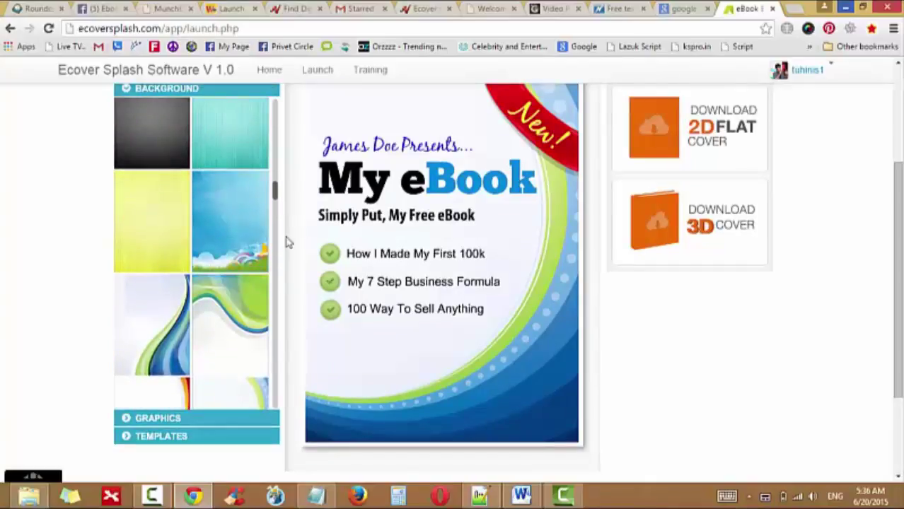
scroll(287, 238, down, 1)
scroll(253, 263, up, 3)
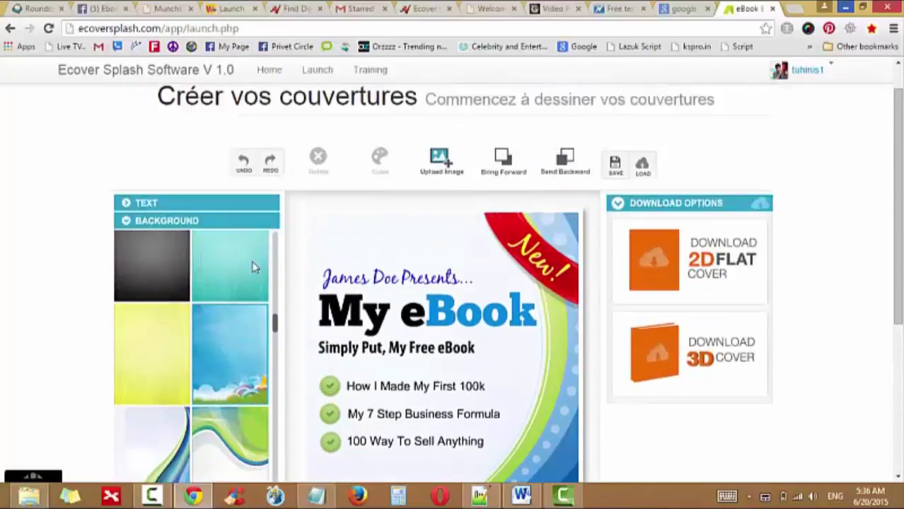
In the Text panel, select the 'James Doe Presents...' tagline and nudge its Size slider up.
click(126, 204)
scroll(715, 300, down, 1)
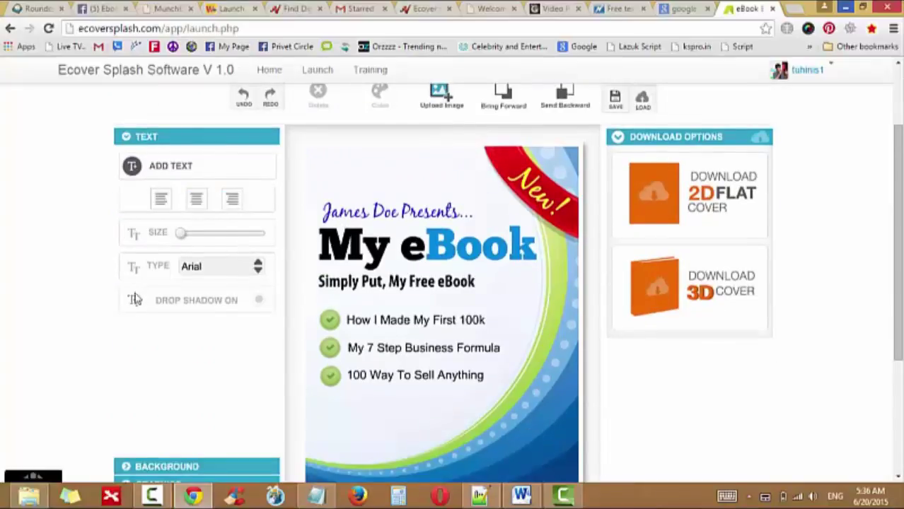
click(352, 215)
mouse_move(191, 241)
mouse_down()
mouse_move(212, 236)
mouse_move(184, 244)
mouse_up()
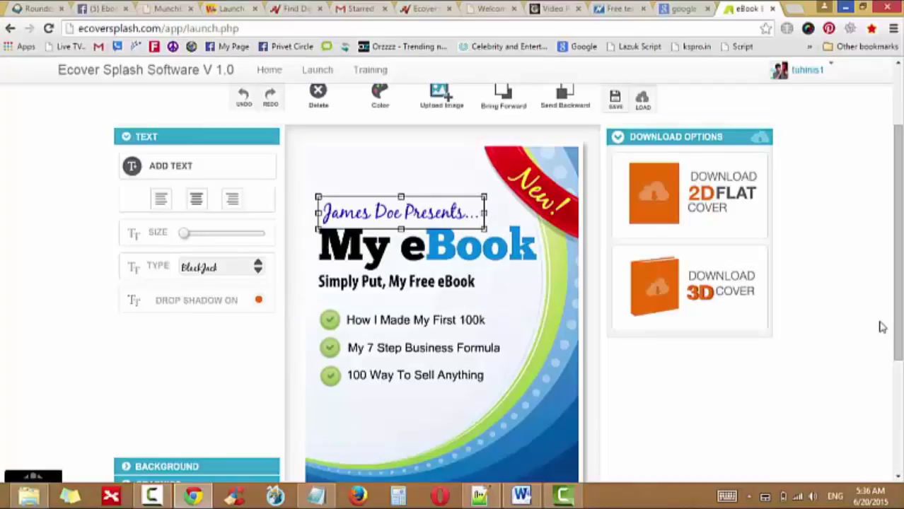
Scroll up and down to review the whole 'My eBook' cover.
scroll(861, 304, down, 1)
scroll(859, 301, up, 1)
scroll(827, 256, up, 1)
scroll(867, 184, down, 1)
scroll(603, 380, down, 1)
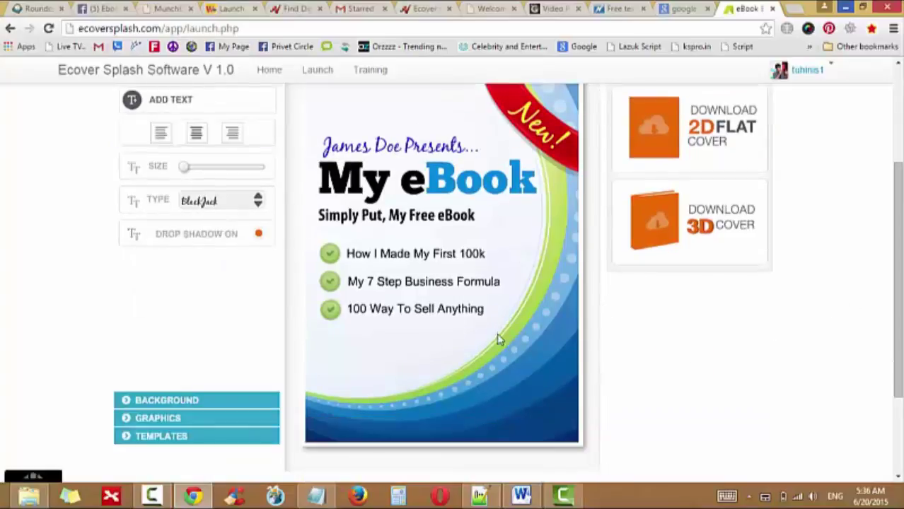
scroll(832, 375, up, 1)
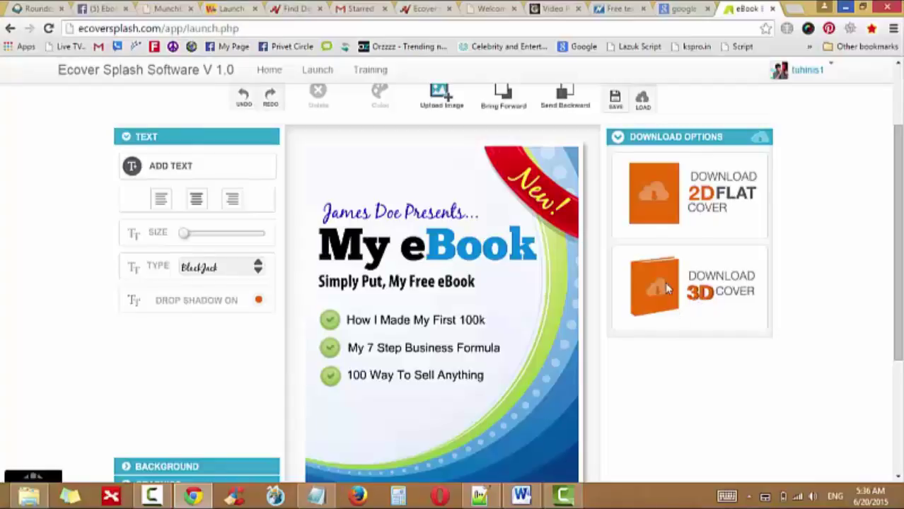
Download the cover as a Hard Cover Book-Open 3D PNG and save it to the Desktop.
click(664, 286)
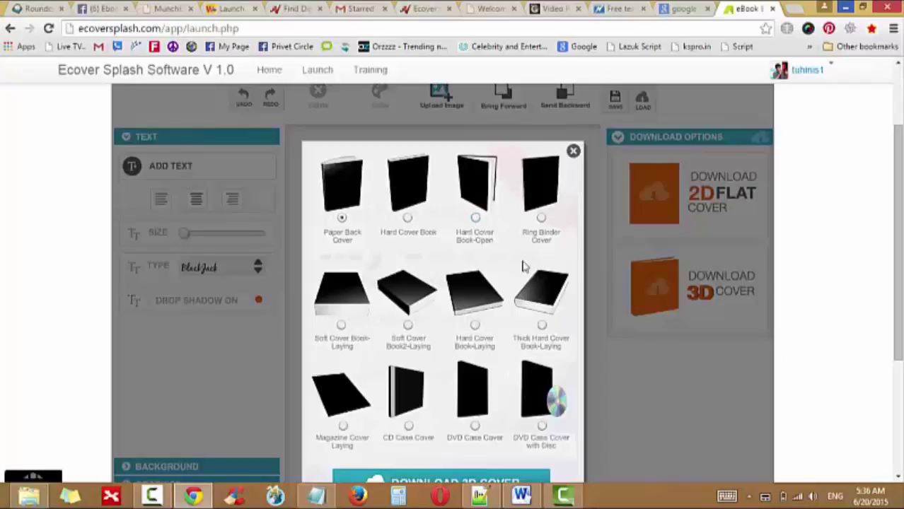
click(476, 218)
scroll(592, 349, down, 1)
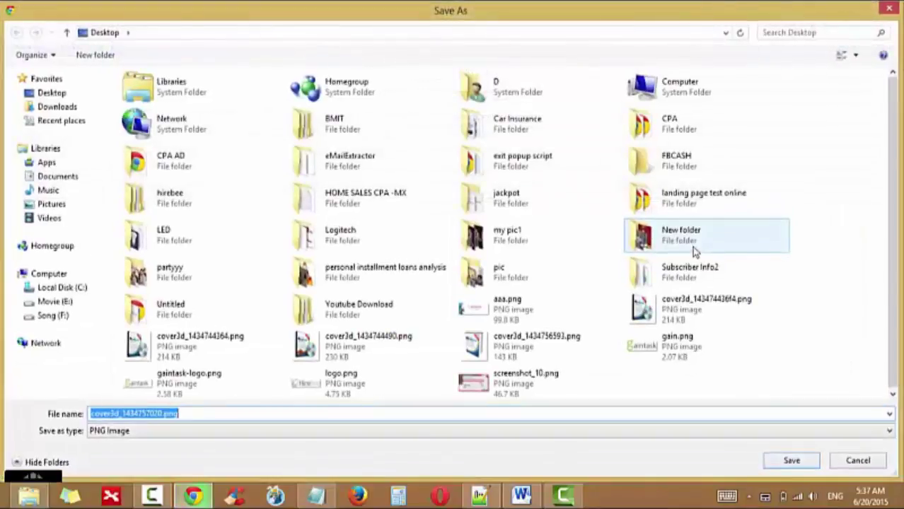
click(76, 98)
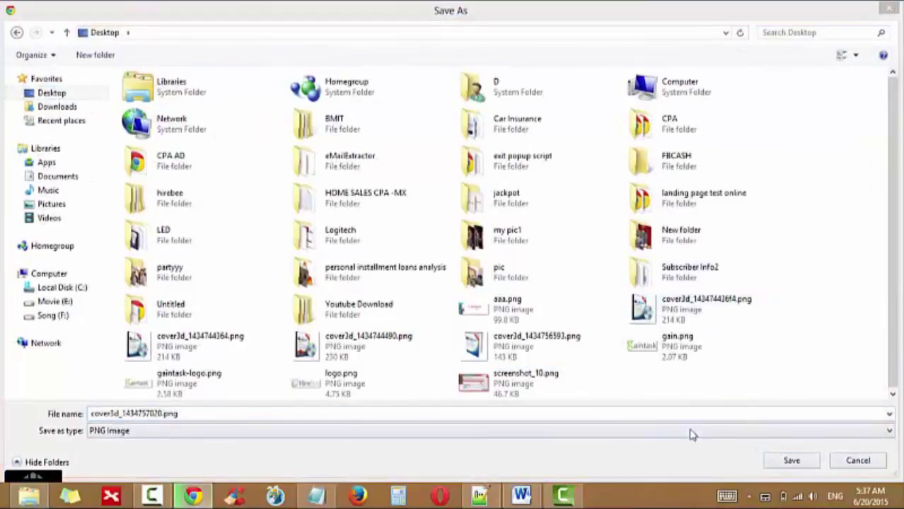
click(775, 467)
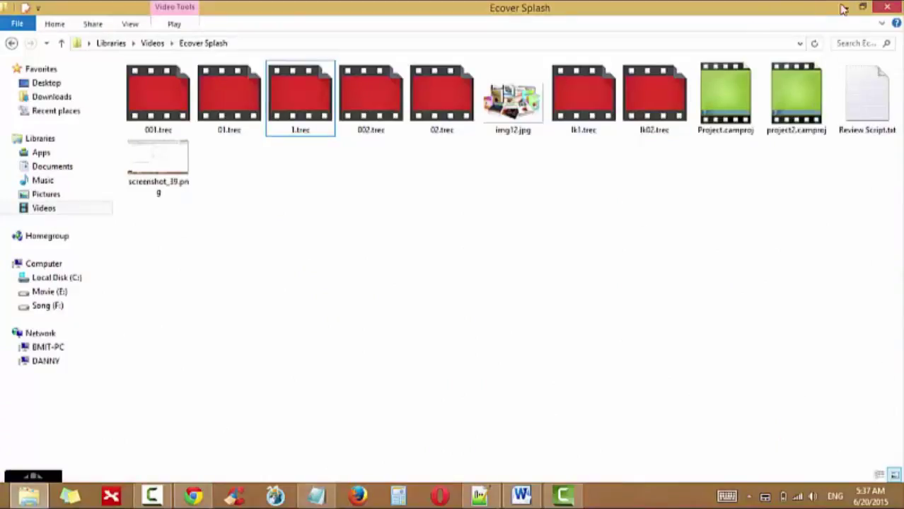
View the saved cover3d PNG from the desktop in Photo Viewer, then return to Chrome.
click(844, 7)
double_click(523, 25)
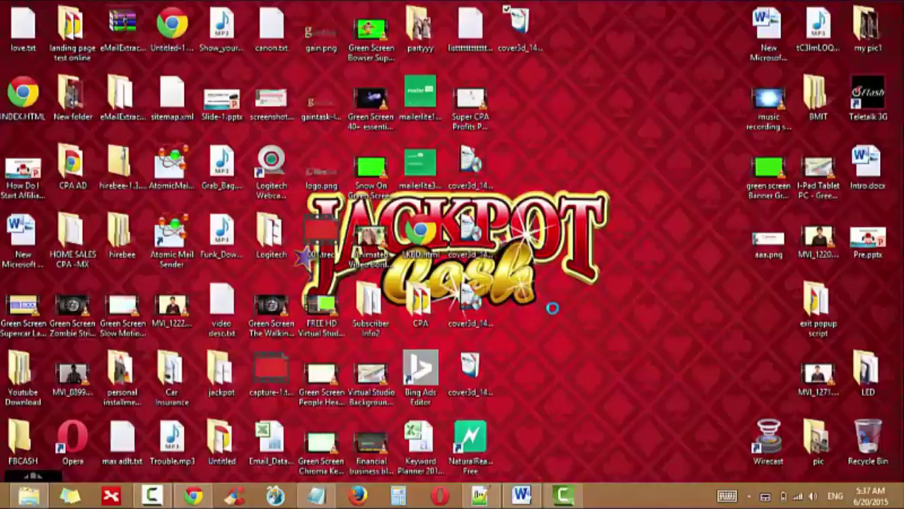
scroll(754, 312, up, 1)
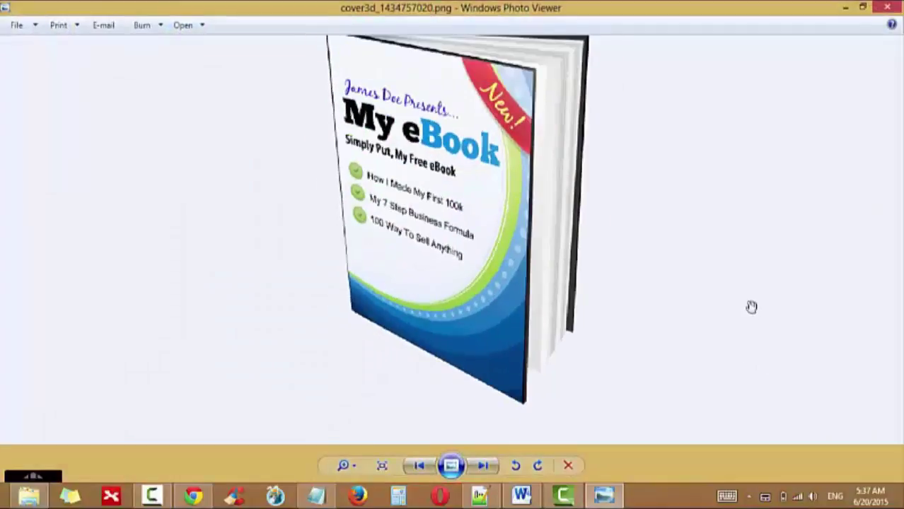
scroll(751, 307, down, 1)
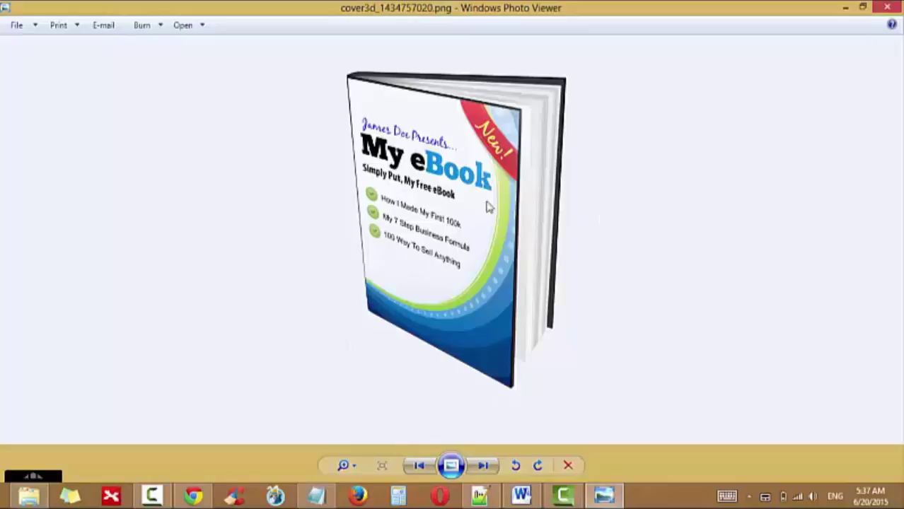
click(887, 7)
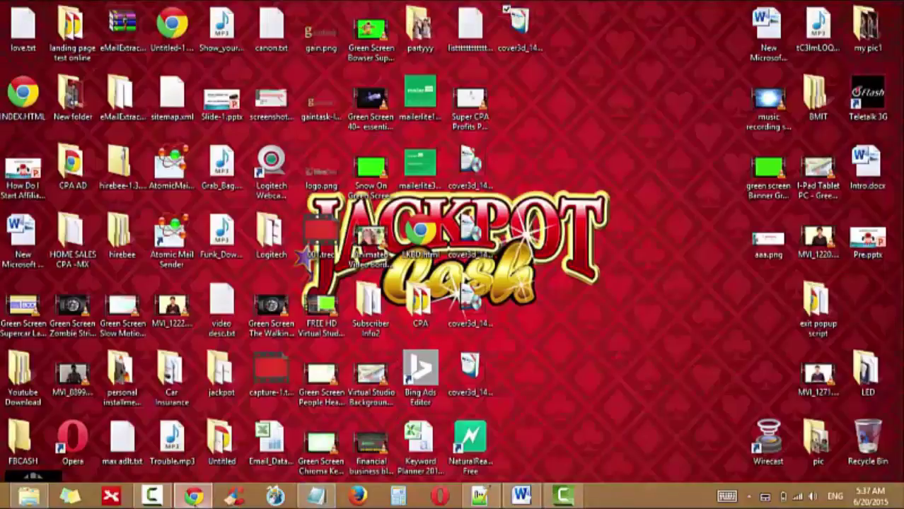
click(192, 495)
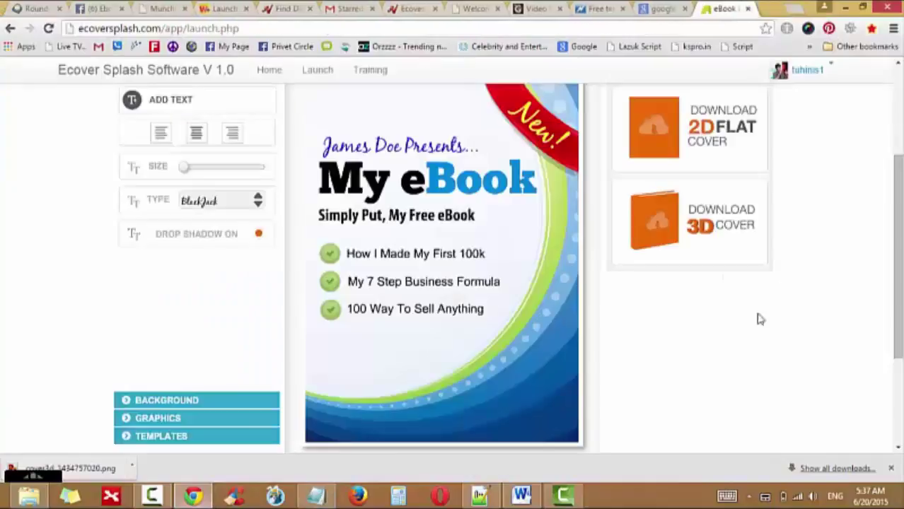
scroll(759, 320, up, 1)
click(665, 195)
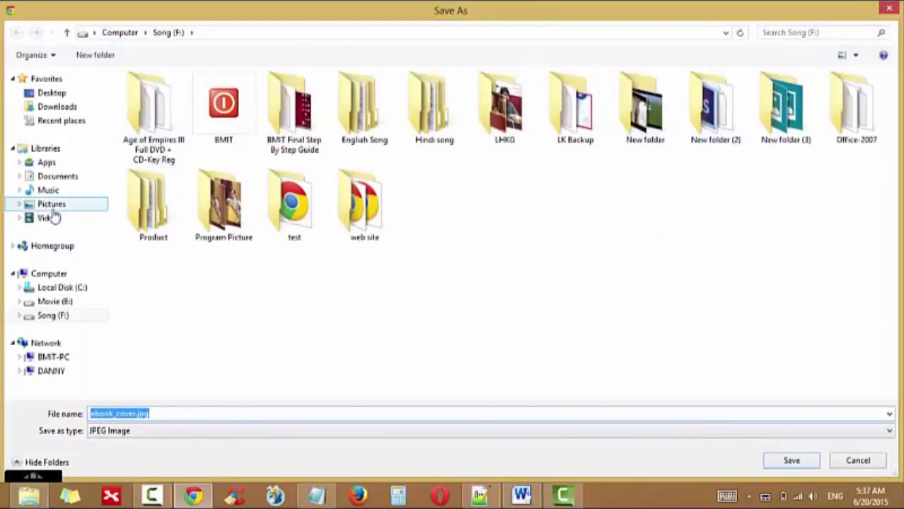
click(57, 95)
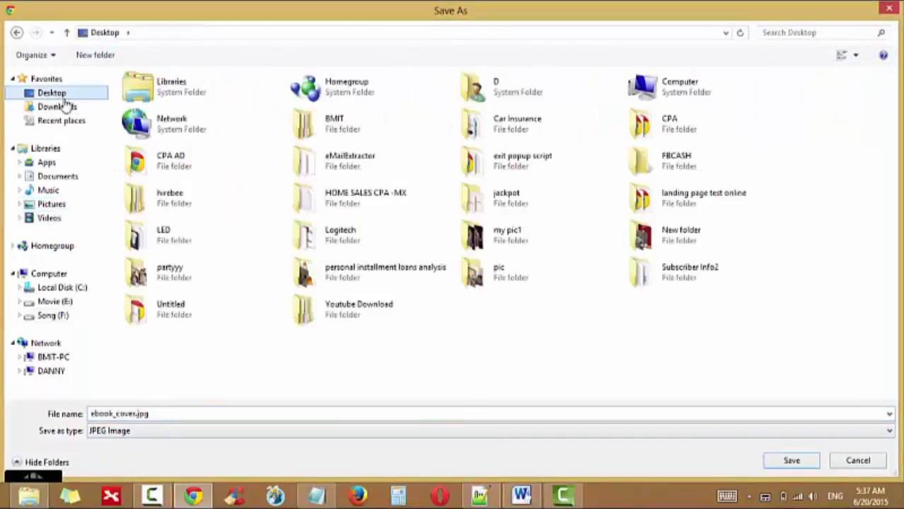
click(66, 106)
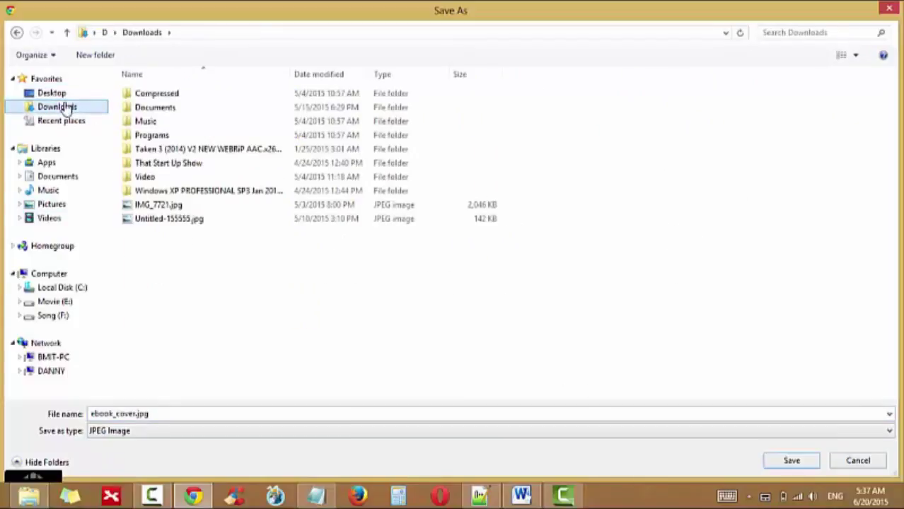
click(810, 468)
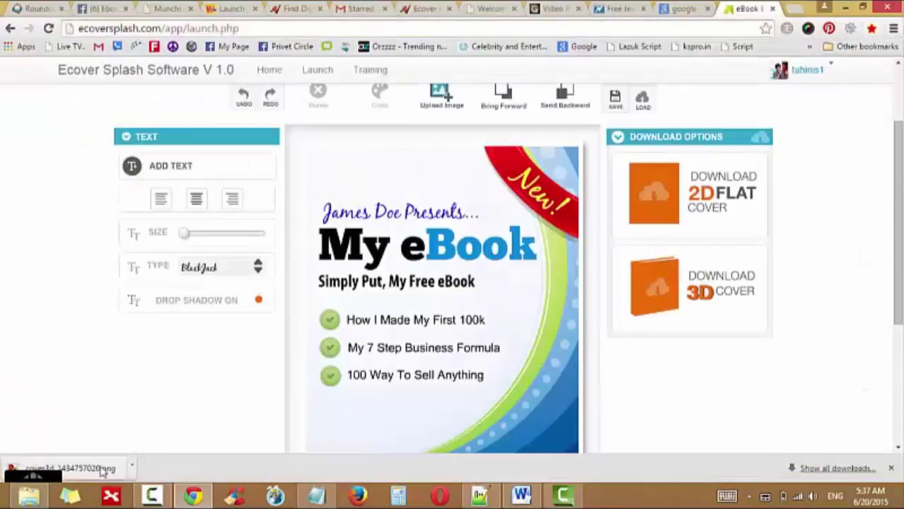
click(70, 468)
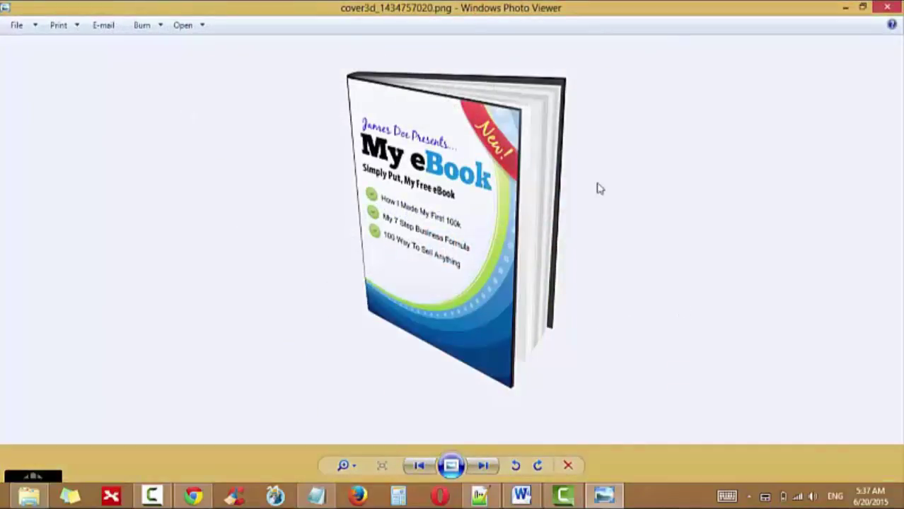
click(897, 7)
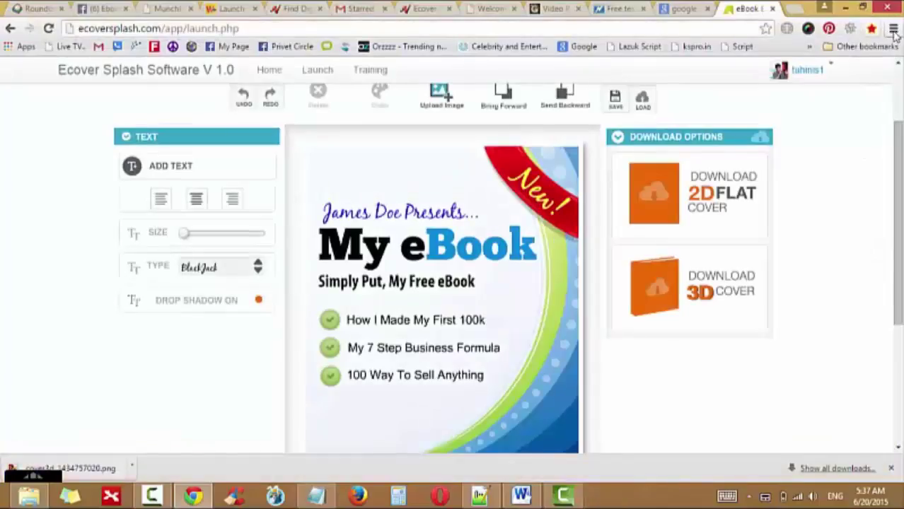
click(894, 30)
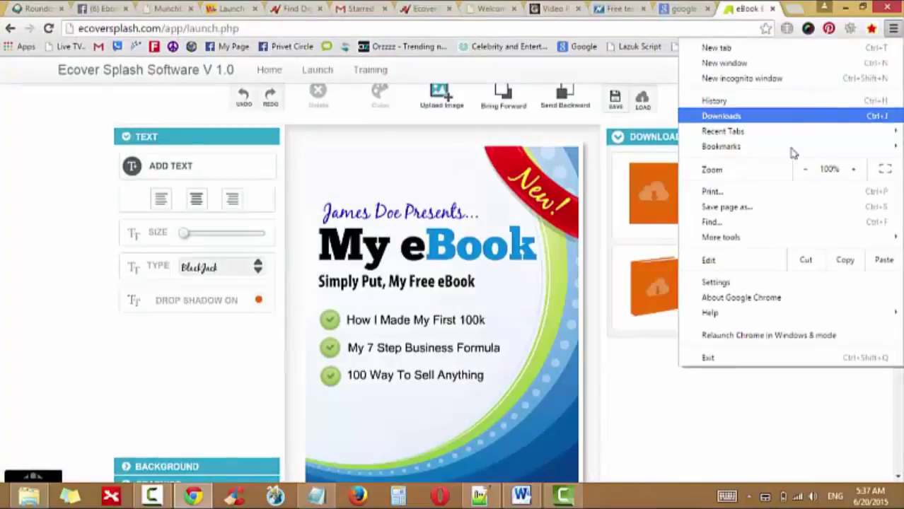
click(720, 420)
click(28, 495)
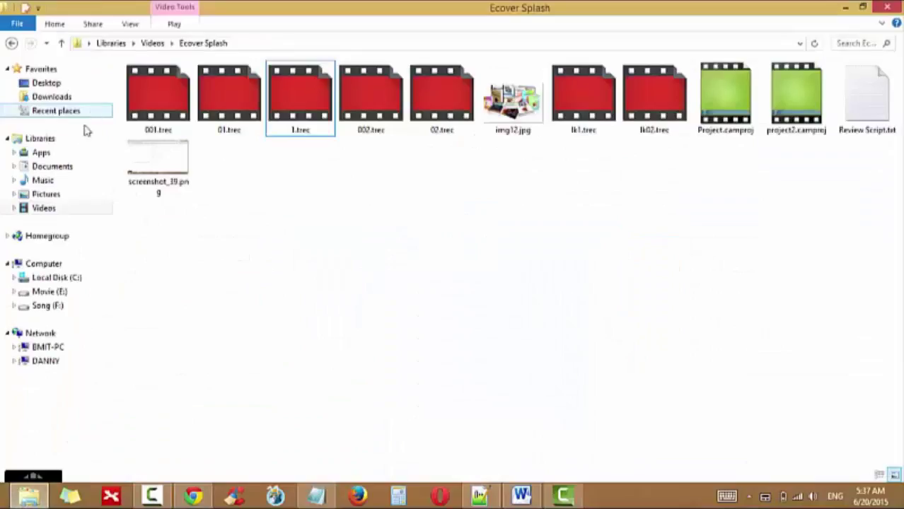
click(40, 153)
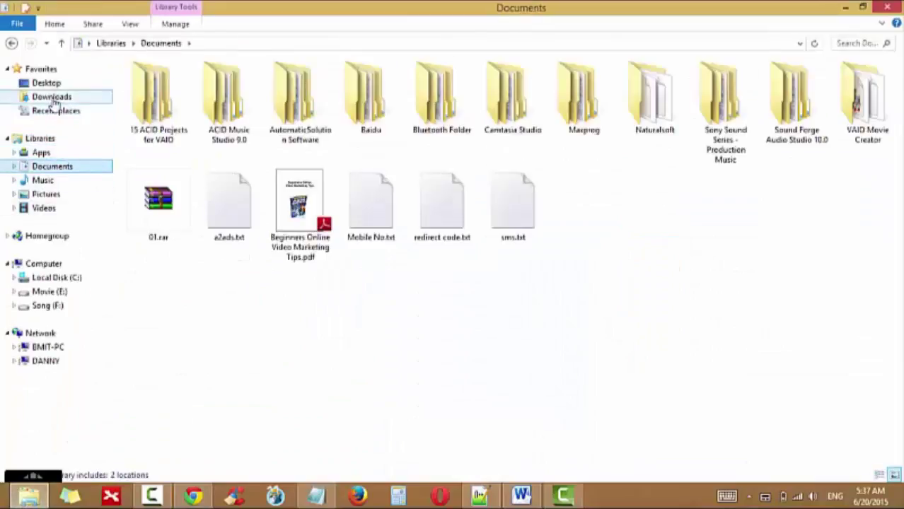
click(51, 97)
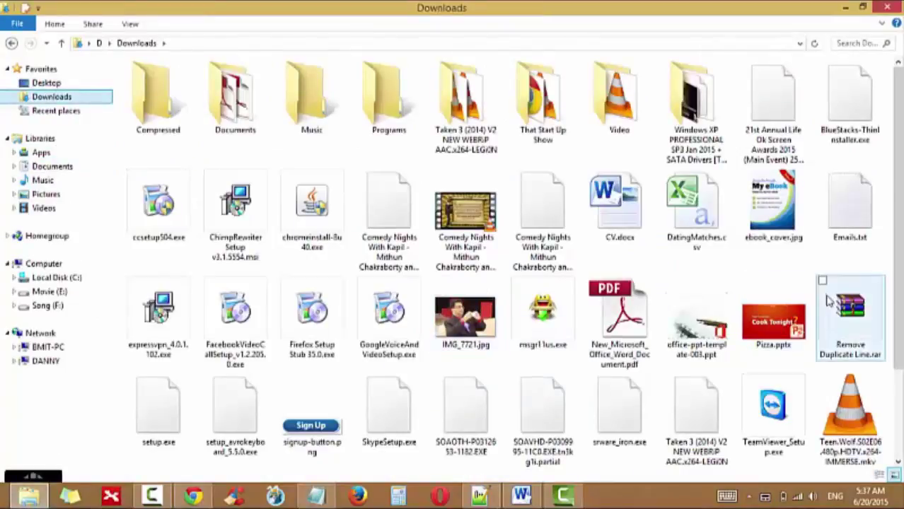
click(792, 333)
scroll(796, 335, down, 2)
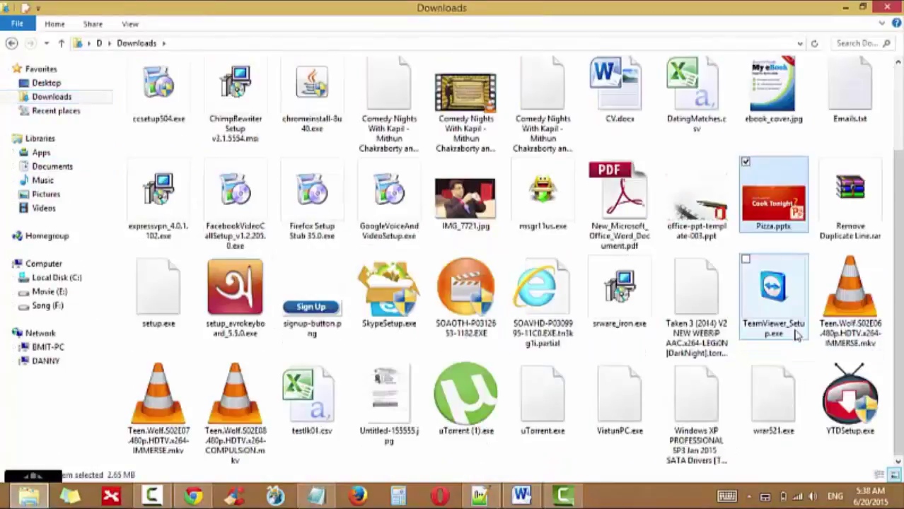
scroll(683, 437, up, 2)
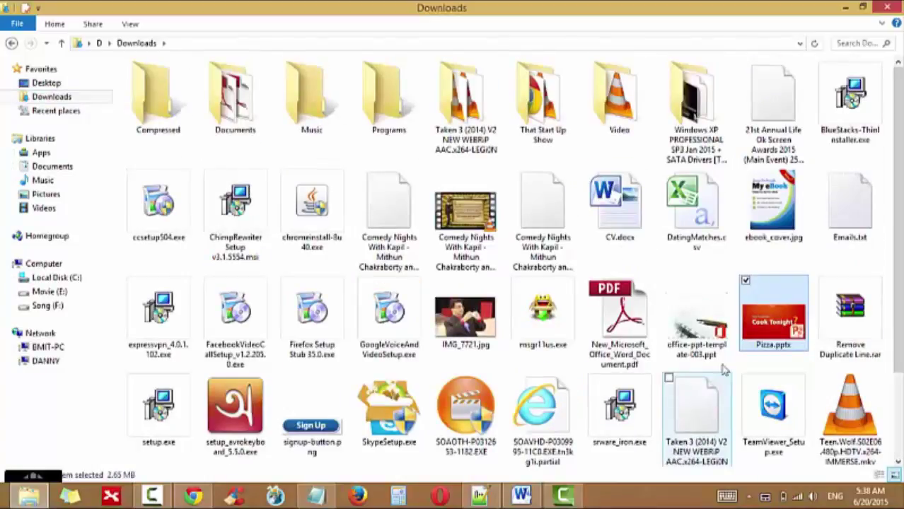
double_click(773, 205)
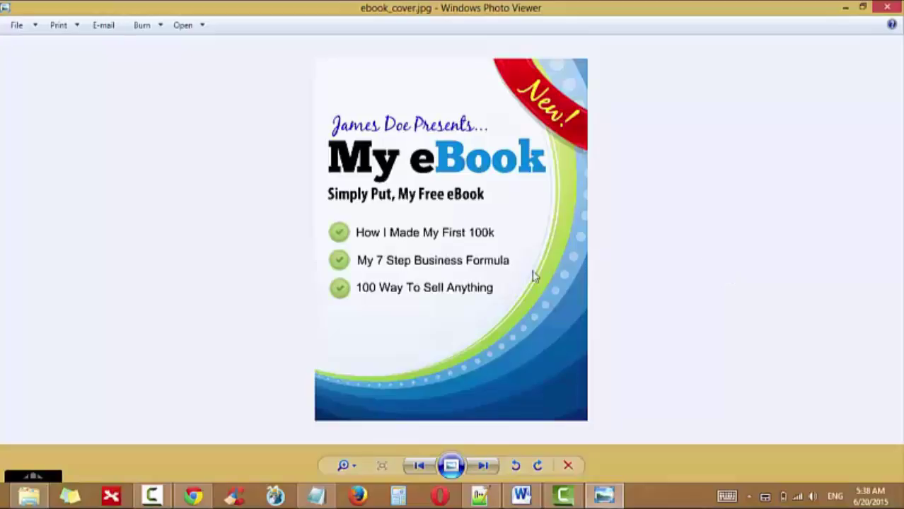
click(887, 7)
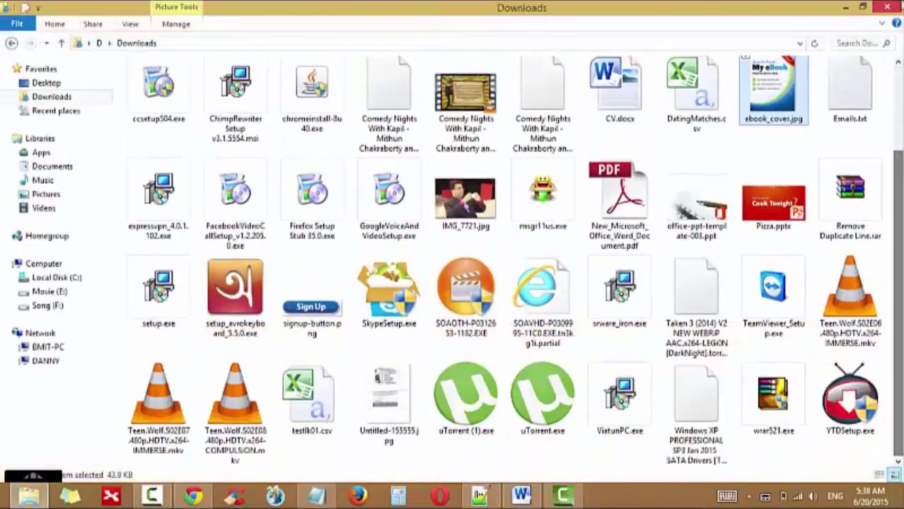
Close the file browser and return to the browser page.
click(887, 7)
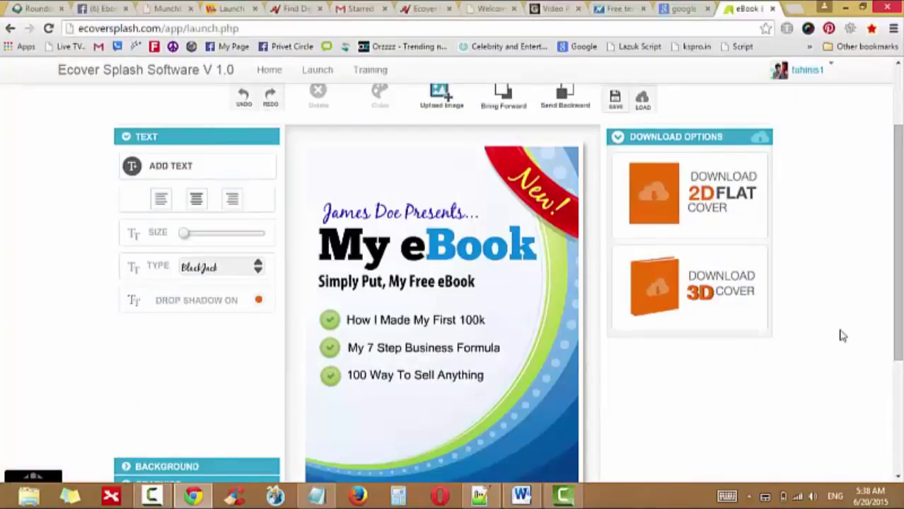
scroll(849, 354, down, 2)
scroll(856, 374, down, 1)
scroll(856, 376, up, 2)
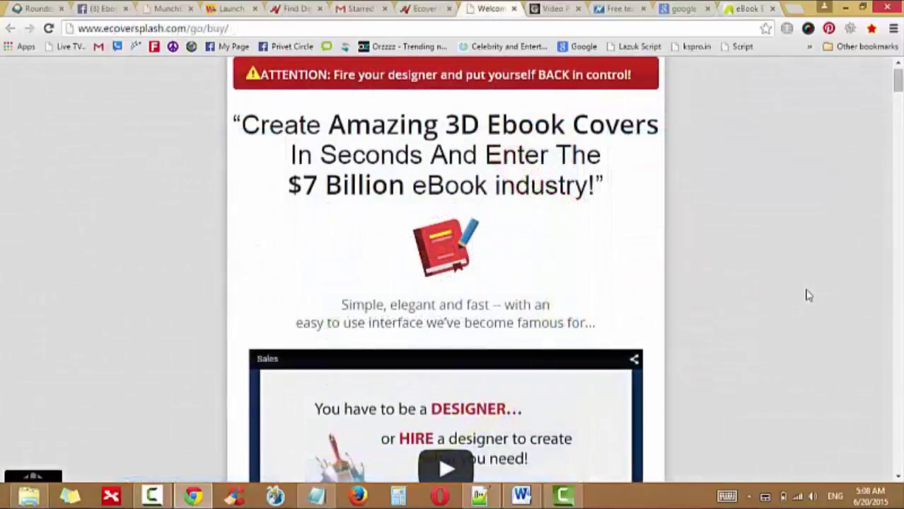
Scroll down through the ecoversplash.com/go/buy sales page.
scroll(808, 295, down, 1)
scroll(809, 296, down, 1)
scroll(809, 296, down, 1)
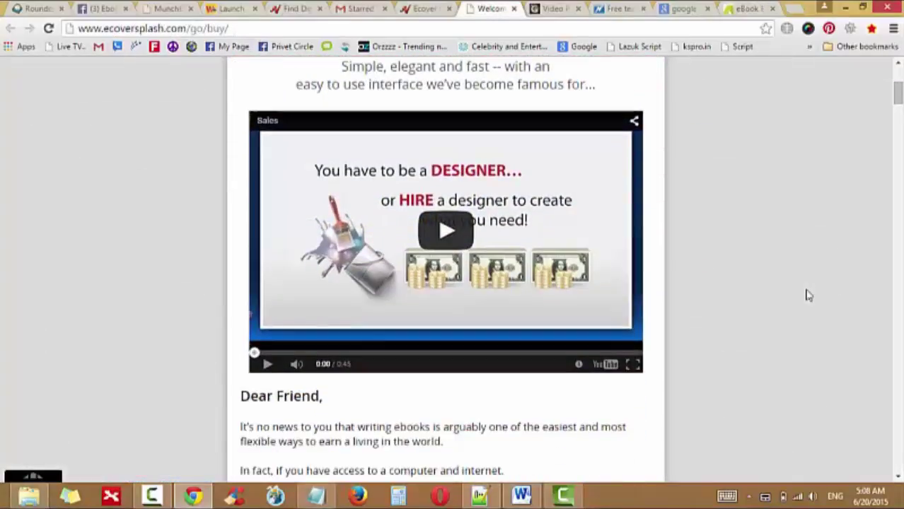
scroll(809, 295, down, 1)
scroll(808, 295, down, 1)
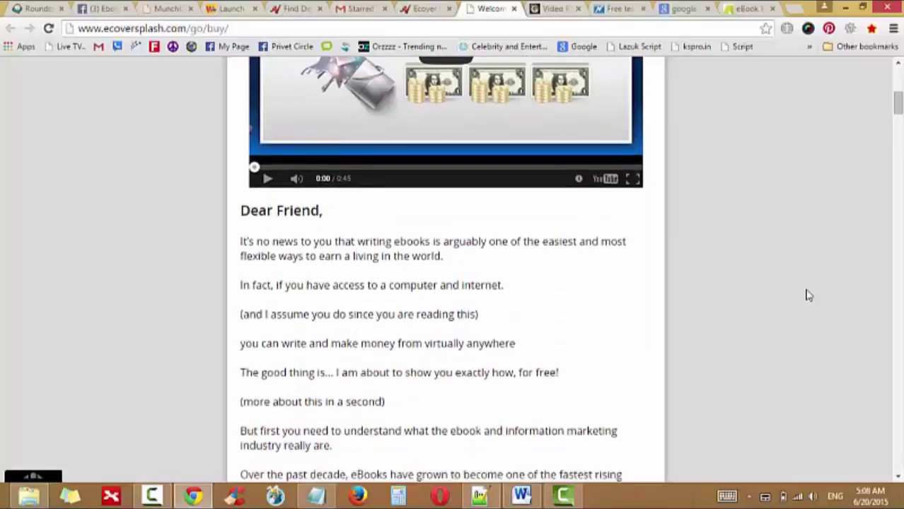
scroll(808, 296, down, 3)
scroll(808, 296, down, 1)
scroll(808, 295, down, 1)
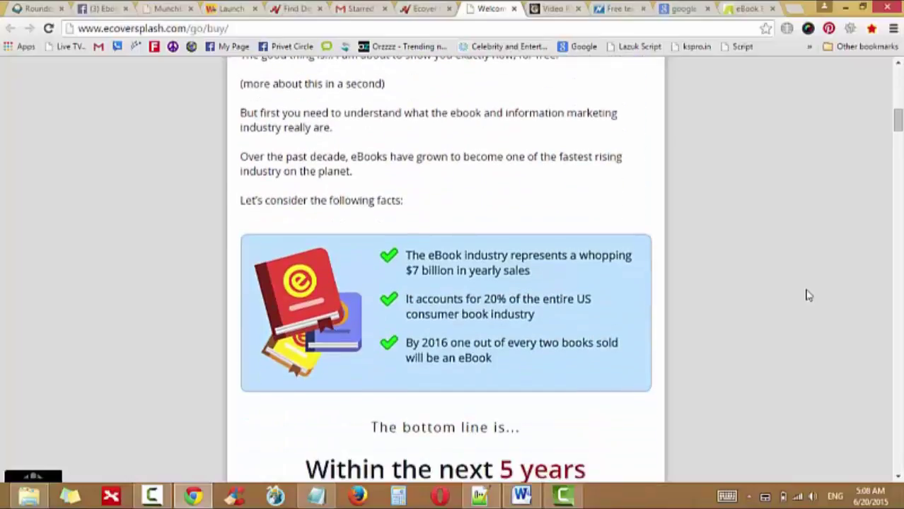
scroll(808, 296, down, 2)
scroll(809, 295, down, 1)
scroll(808, 295, down, 1)
scroll(808, 296, down, 2)
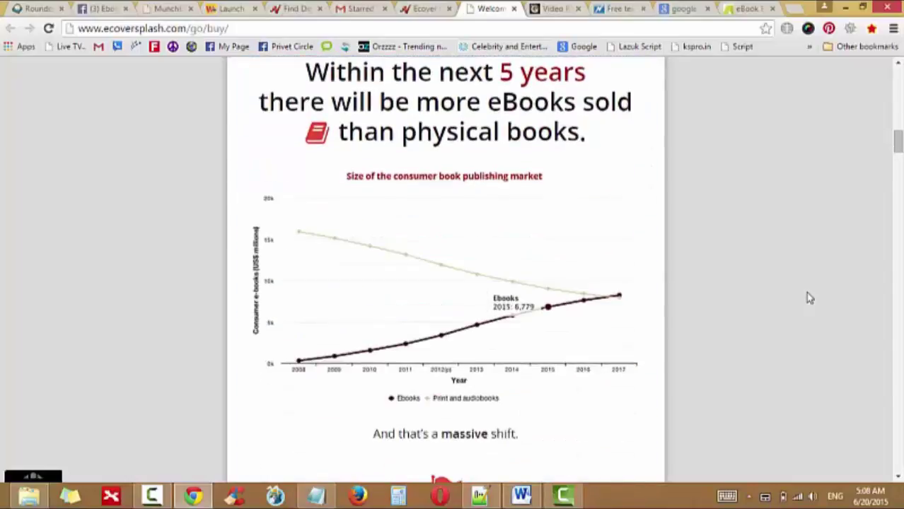
scroll(810, 298, down, 2)
scroll(809, 297, down, 2)
scroll(810, 297, down, 1)
scroll(809, 297, down, 1)
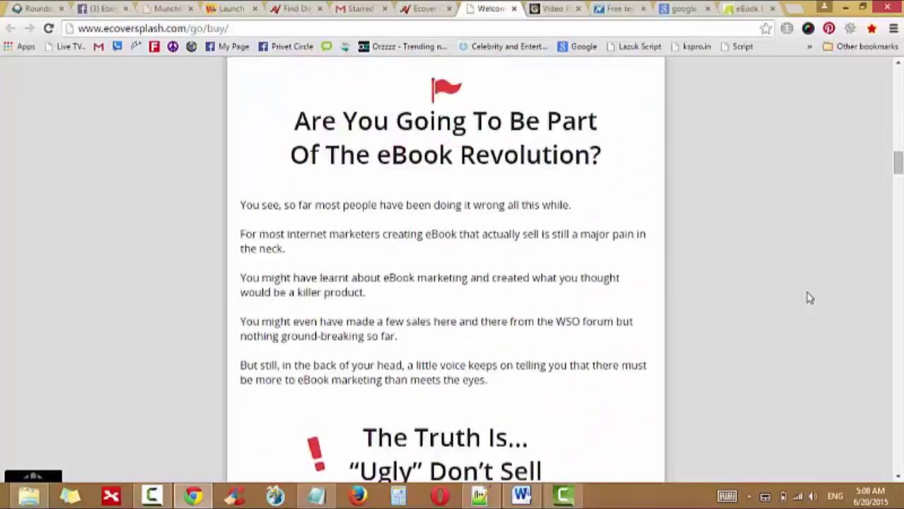
scroll(810, 297, down, 2)
scroll(810, 298, down, 4)
scroll(810, 297, down, 1)
scroll(809, 297, down, 3)
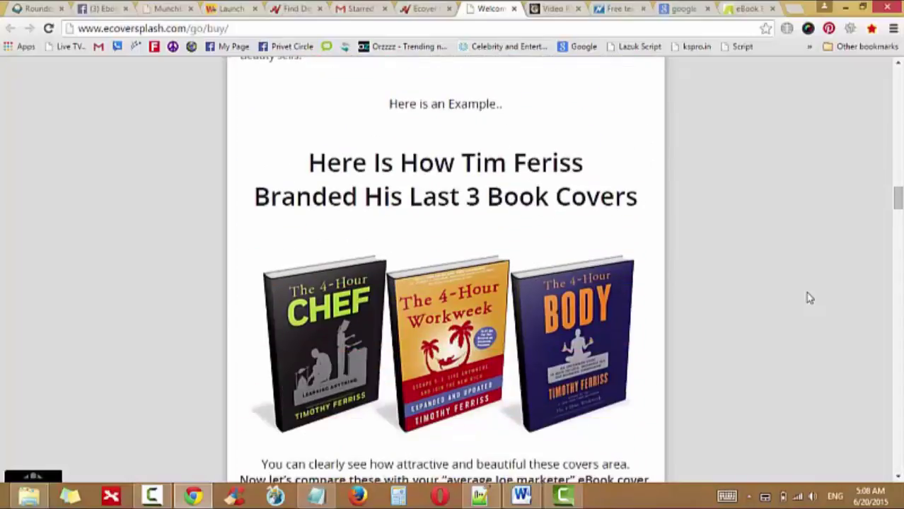
scroll(809, 298, down, 2)
scroll(810, 297, down, 2)
scroll(809, 298, down, 3)
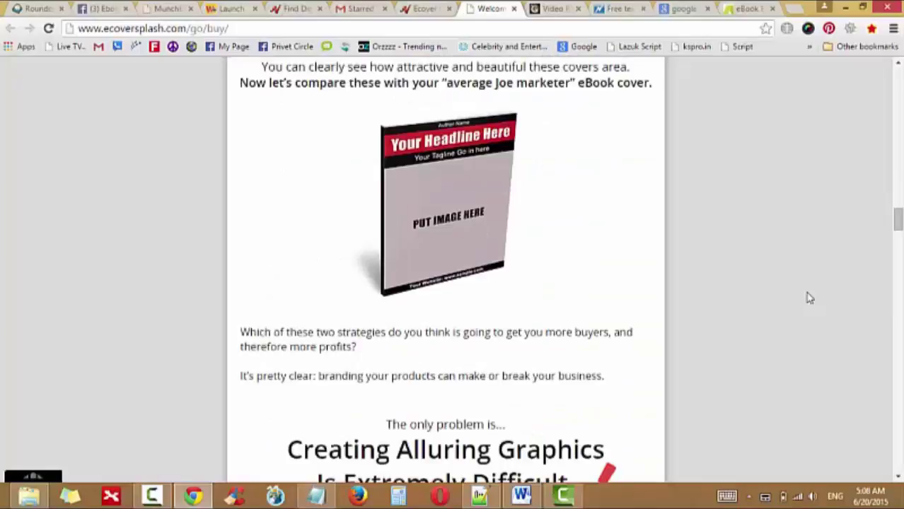
scroll(809, 298, down, 3)
scroll(809, 298, down, 2)
scroll(809, 298, down, 2)
scroll(810, 298, down, 3)
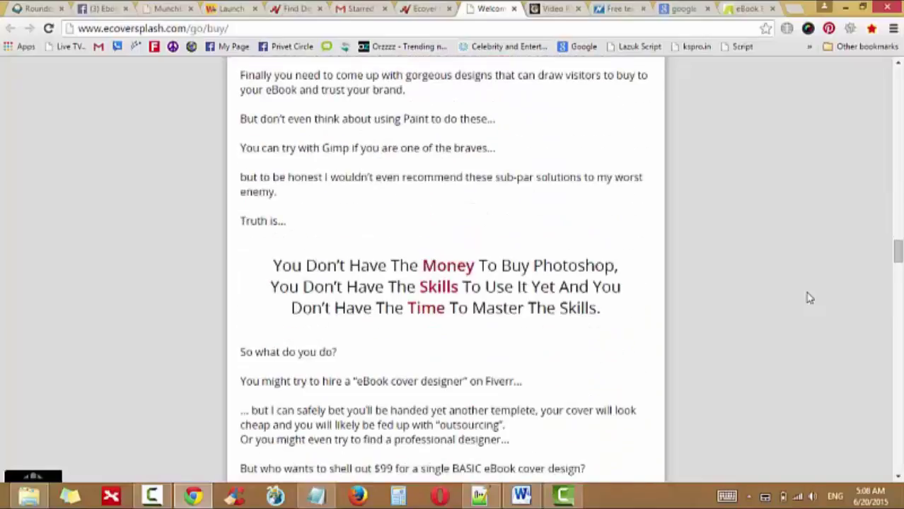
scroll(810, 298, down, 3)
scroll(810, 298, down, 4)
scroll(810, 298, down, 1)
scroll(810, 297, down, 3)
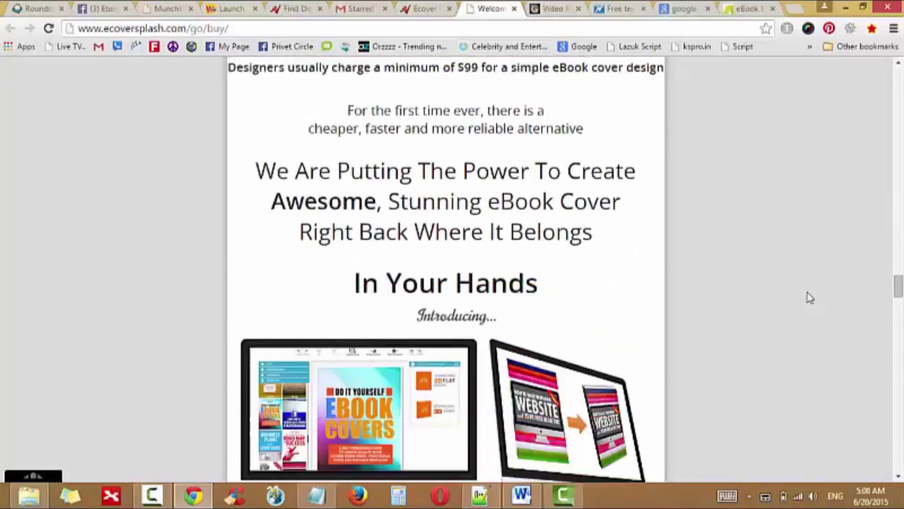
scroll(810, 297, down, 2)
scroll(809, 298, down, 1)
scroll(810, 297, down, 3)
scroll(808, 297, down, 1)
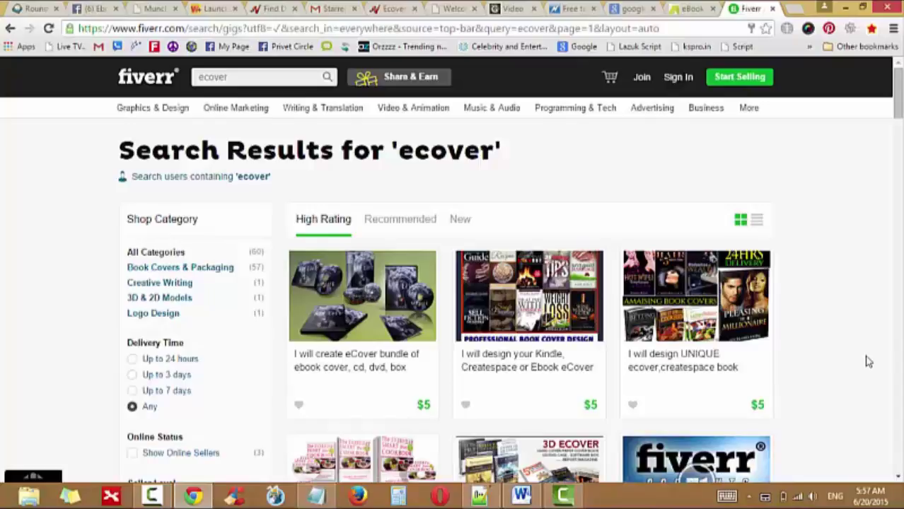
Leave Fiverr's ecover results and return to the 'My eBook' cover editor tab.
click(675, 13)
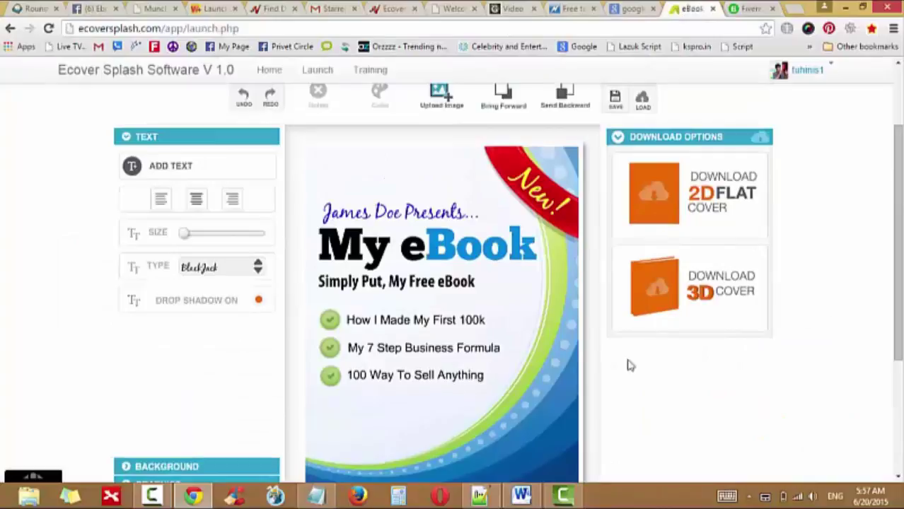
Open the Welcome sales-page tab and scroll to its Get Instant Access purchase section.
click(751, 10)
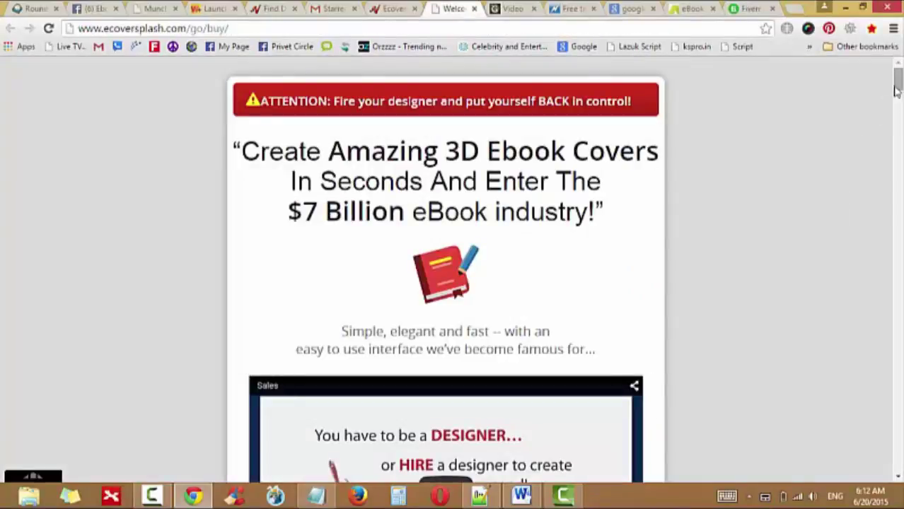
drag(897, 82, 898, 473)
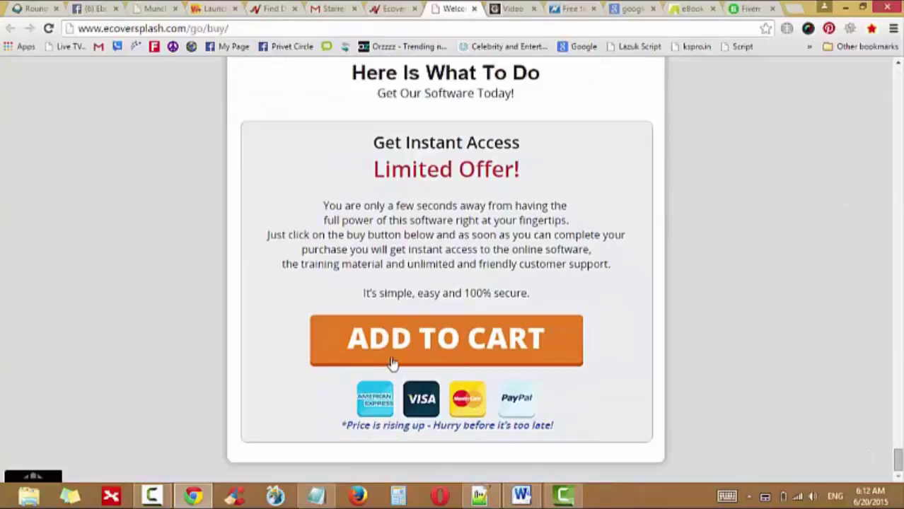